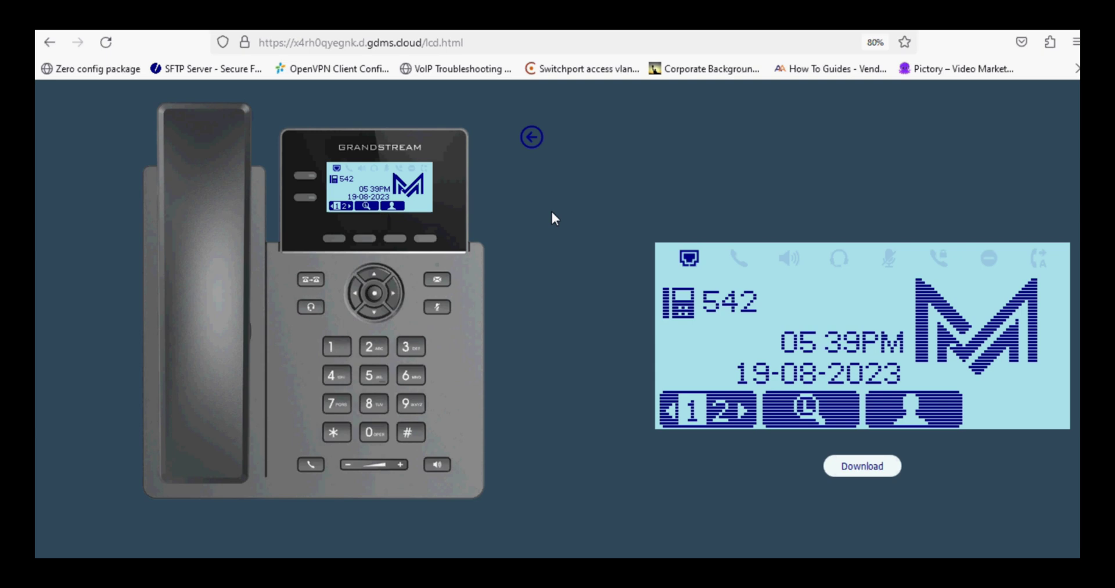
Go back from the LCD preview to the phone's XML Application idle screen settings.
left_click(531, 137)
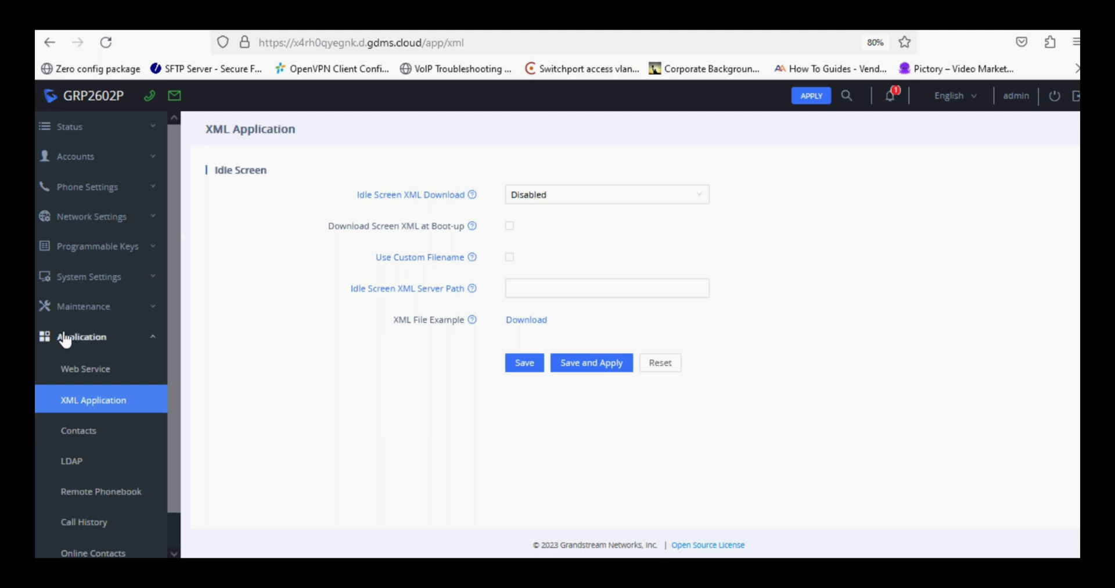
Download idle_screen_sample.xml from the XML File Example link under Application > XML Application.
left_click(133, 338)
left_click(131, 340)
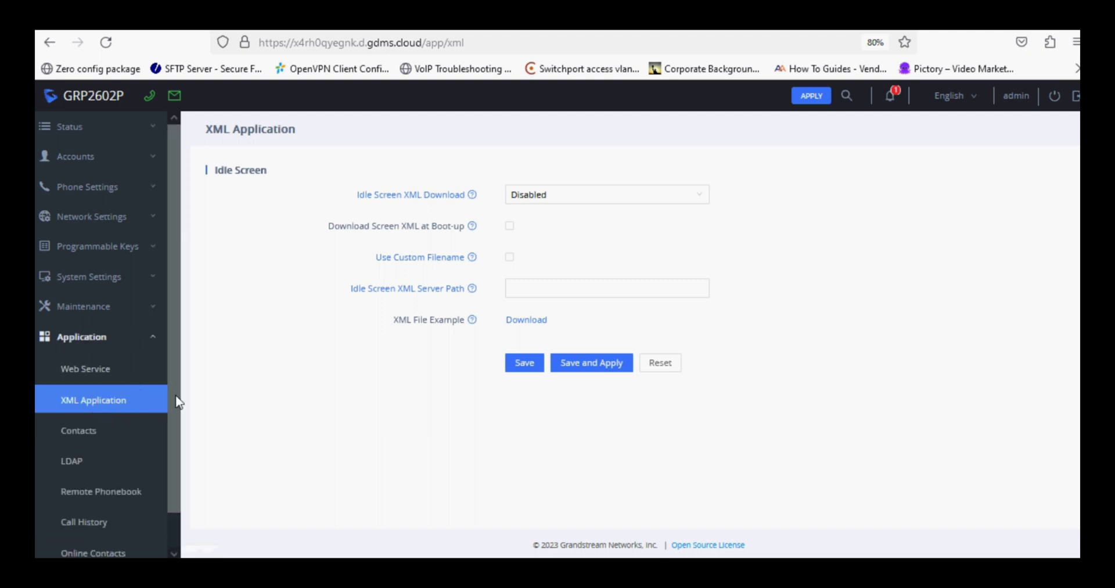
mouse_move(465, 319)
left_mouse_down()
mouse_move(424, 320)
mouse_move(453, 323)
left_mouse_up()
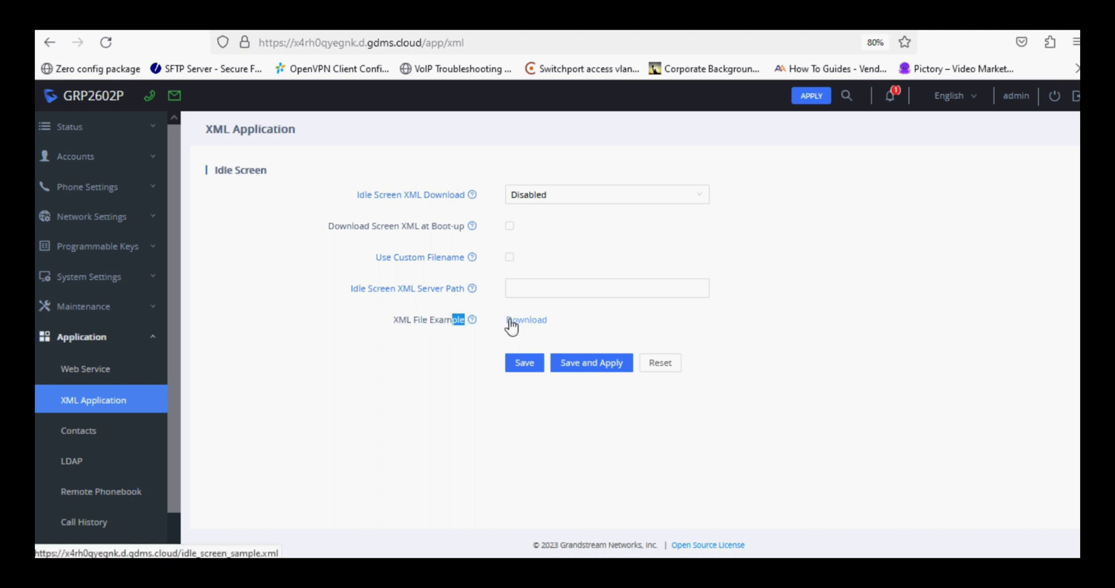
left_click(511, 324)
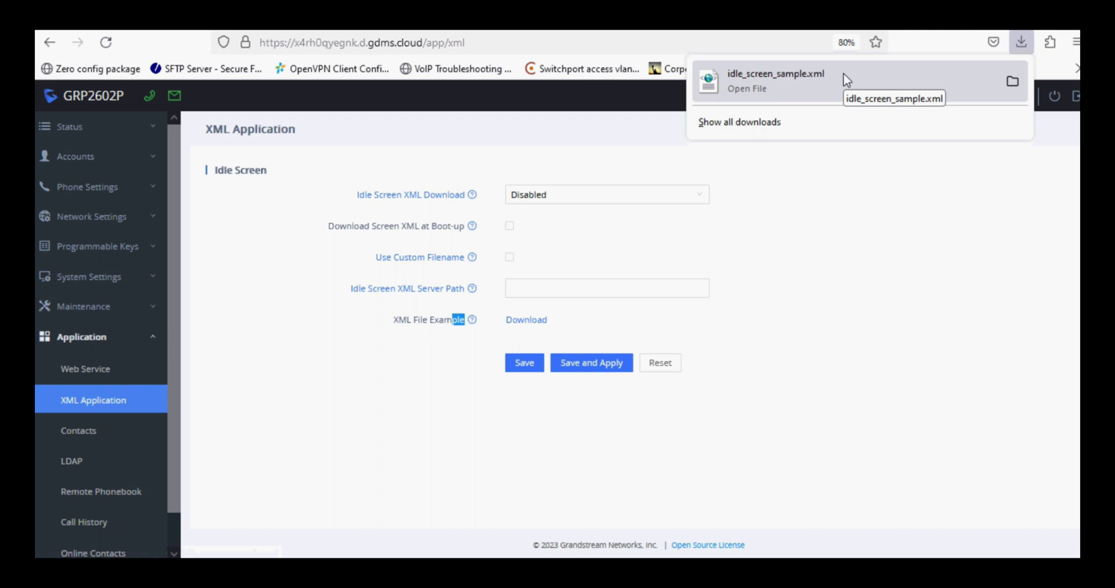
left_click(851, 274)
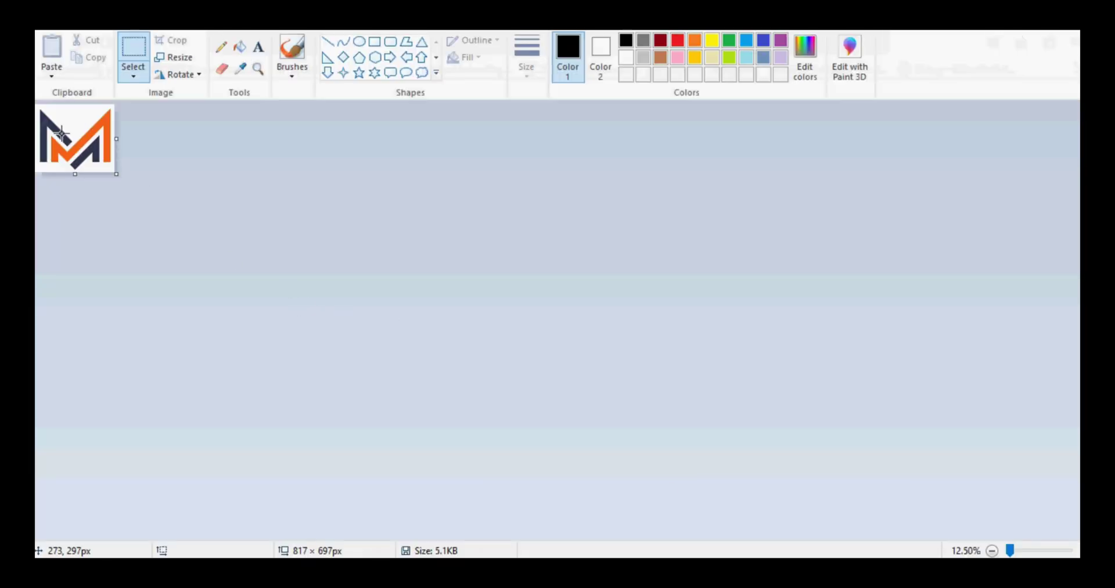
Resize the logo in Paint to 45 pixels wide (45 × 38) with aspect ratio kept.
left_click(180, 64)
left_click(202, 115)
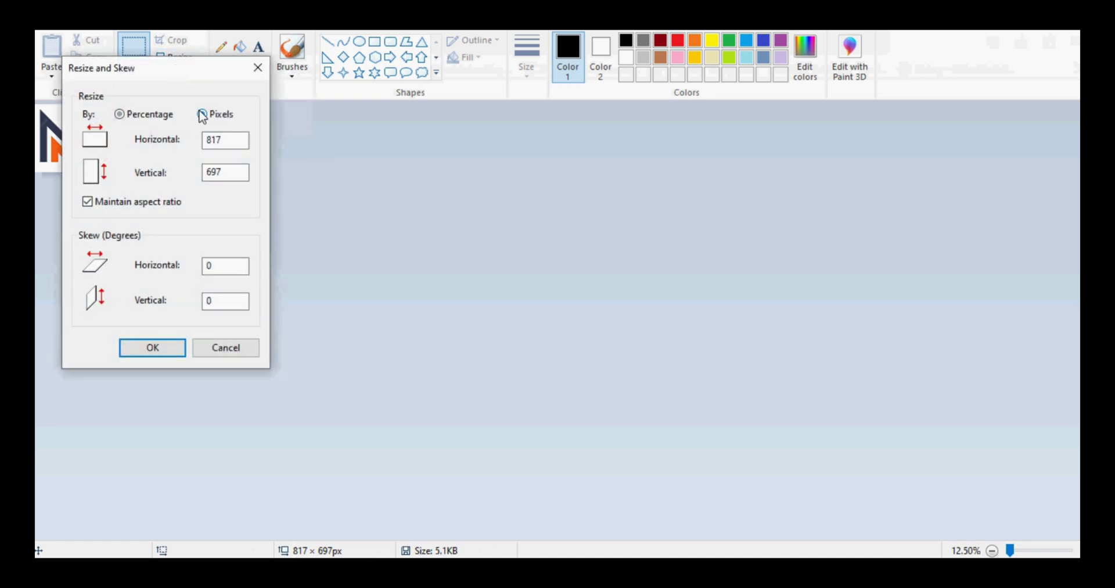
double_click(229, 140)
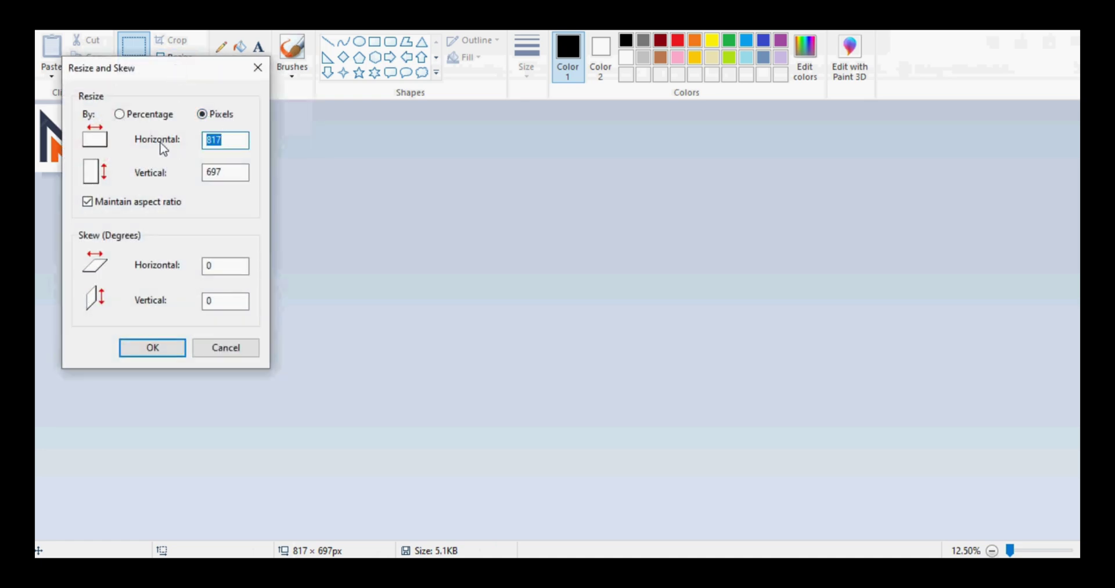
type("45")
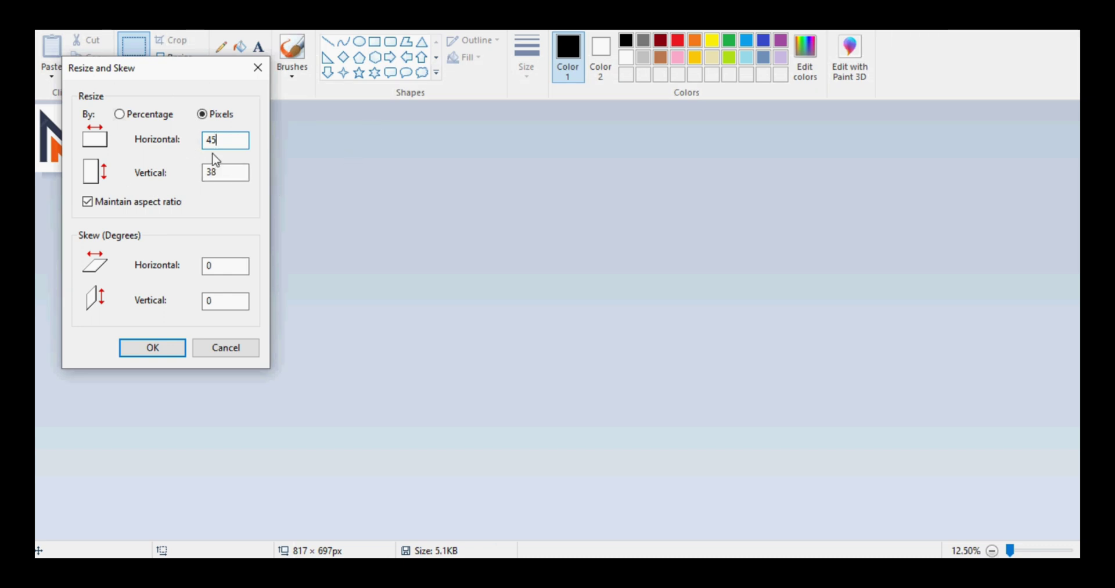
left_click(152, 348)
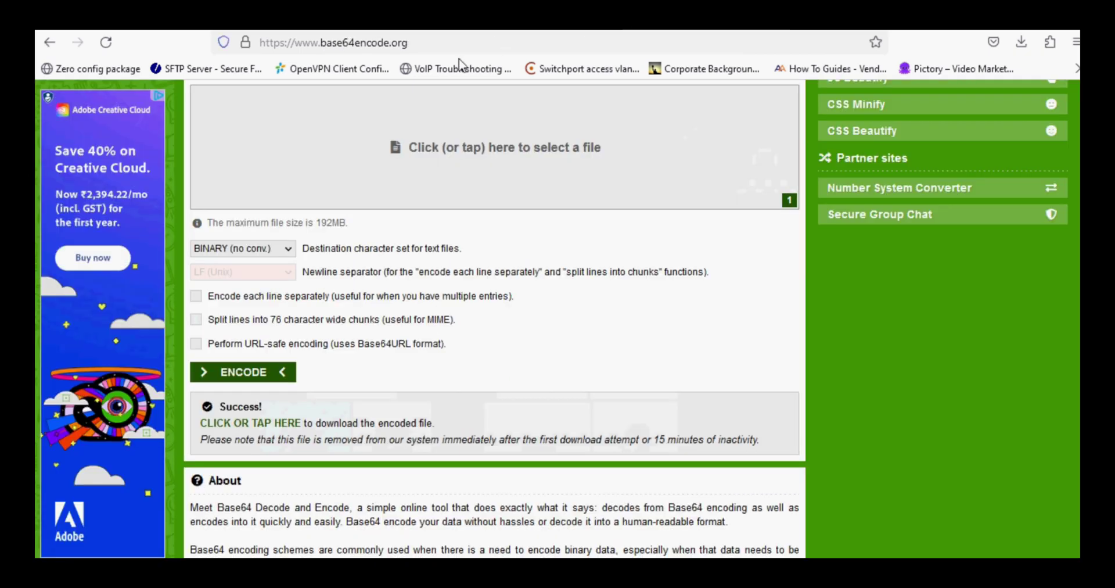
Select Logo.bmp as the file to encode on base64encode.org.
left_click_drag(407, 41, 259, 42)
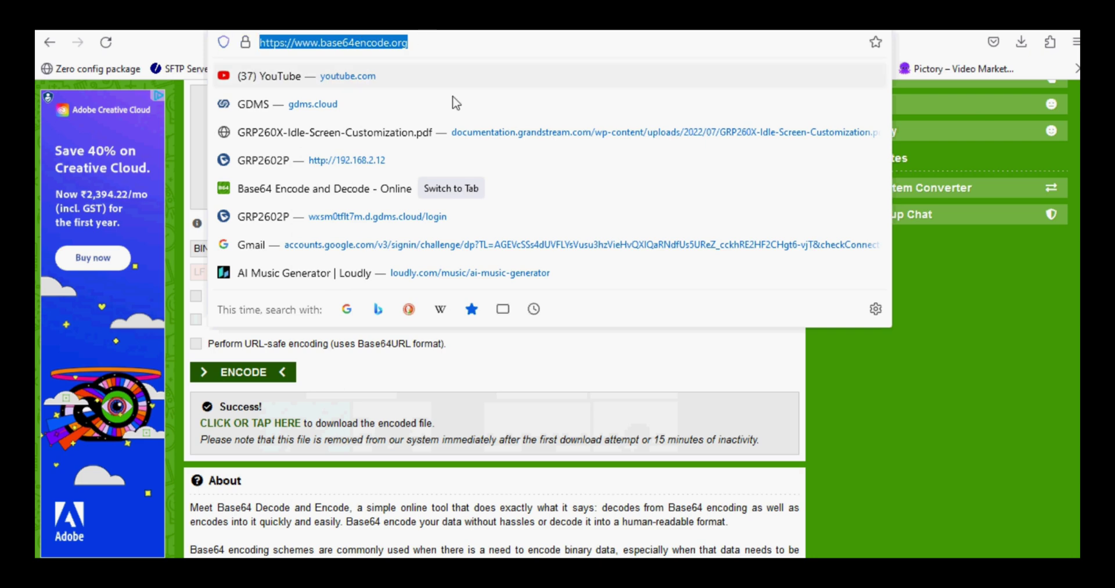
left_click(699, 381)
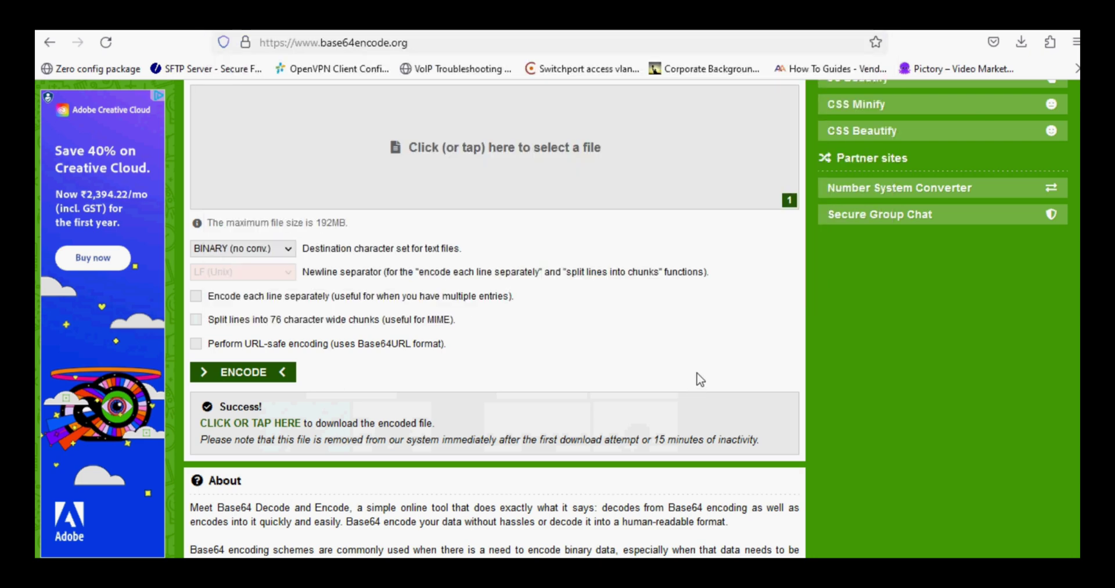
scroll(498, 292, "up", 15)
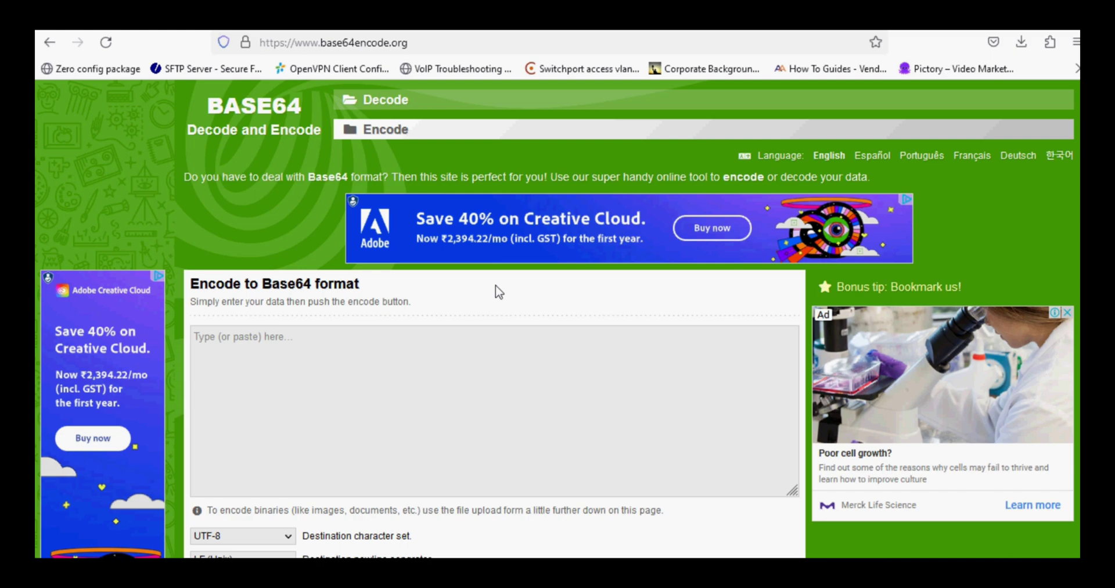
scroll(500, 288, "down", 5)
scroll(501, 288, "down", 9)
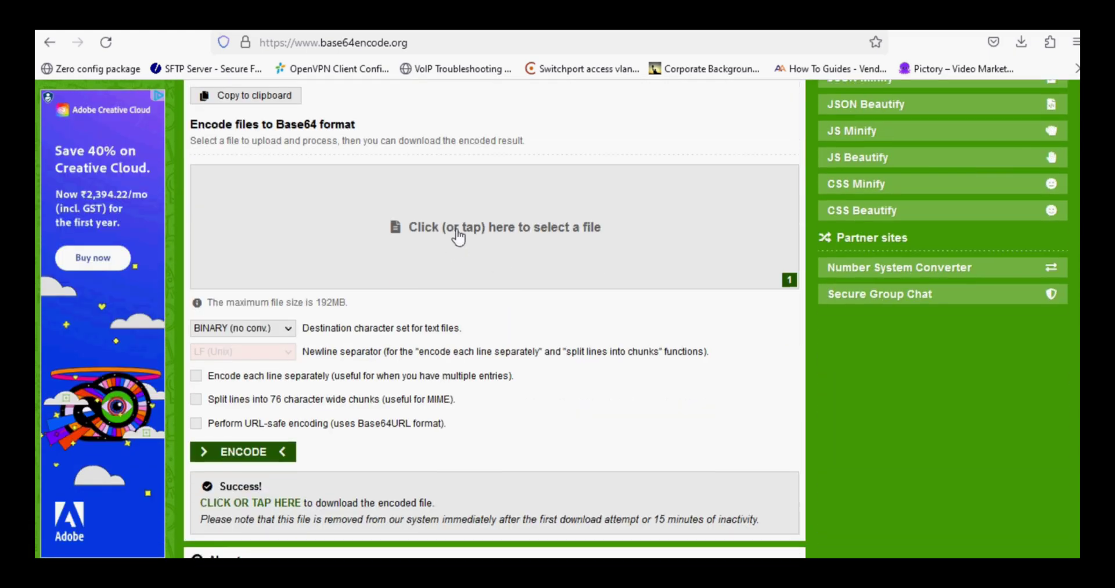
left_click(459, 237)
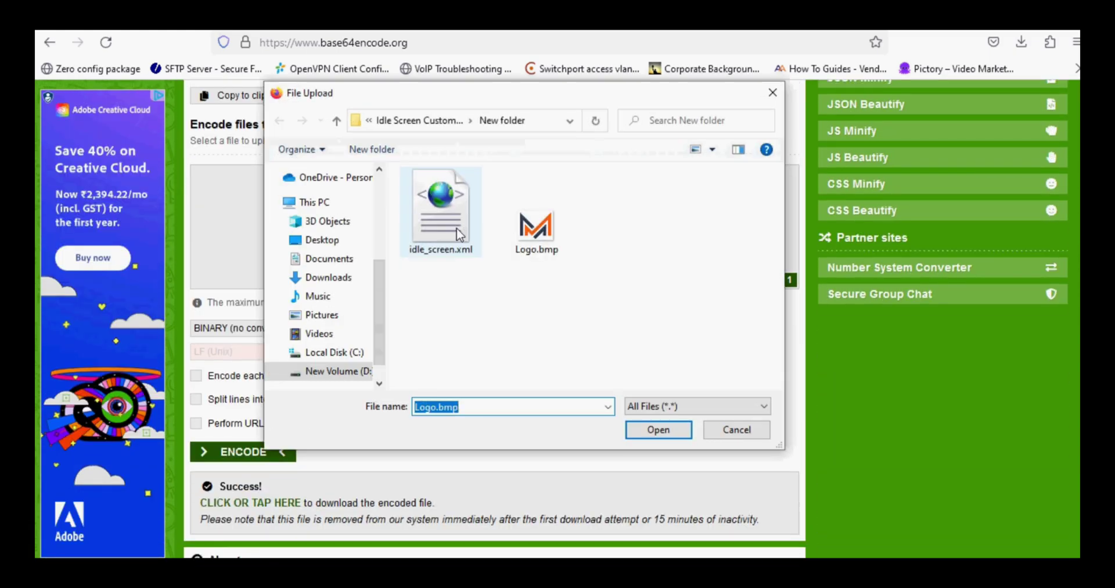
left_click(543, 235)
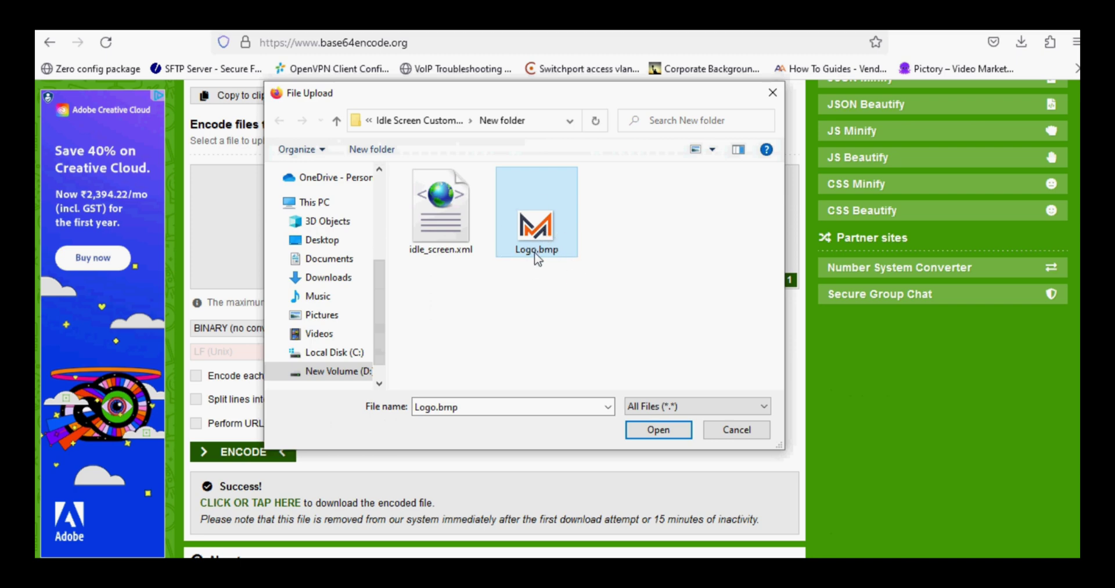
mouse_move(538, 256)
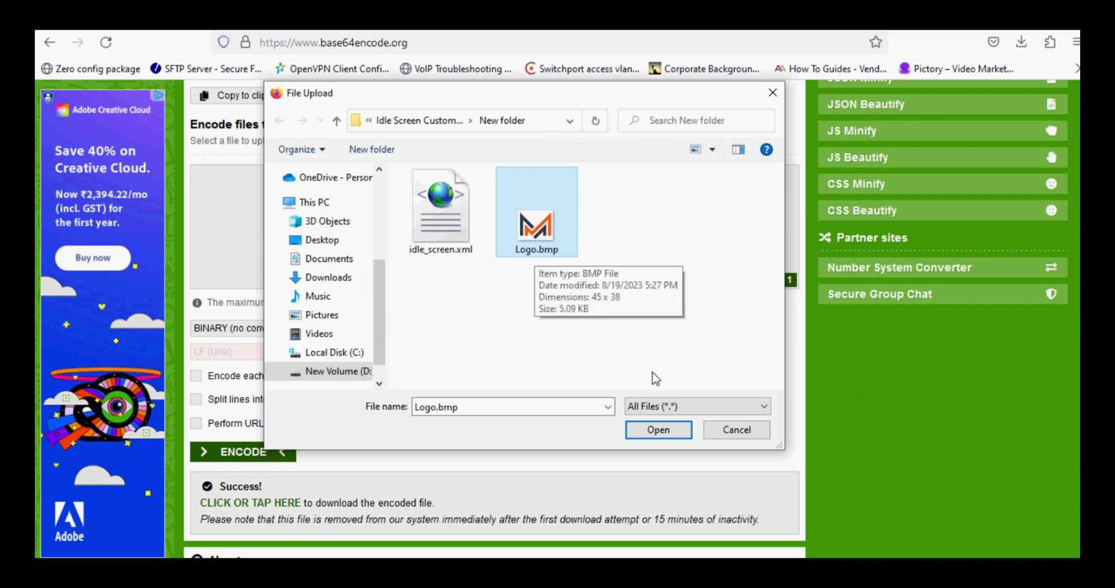
left_click(670, 434)
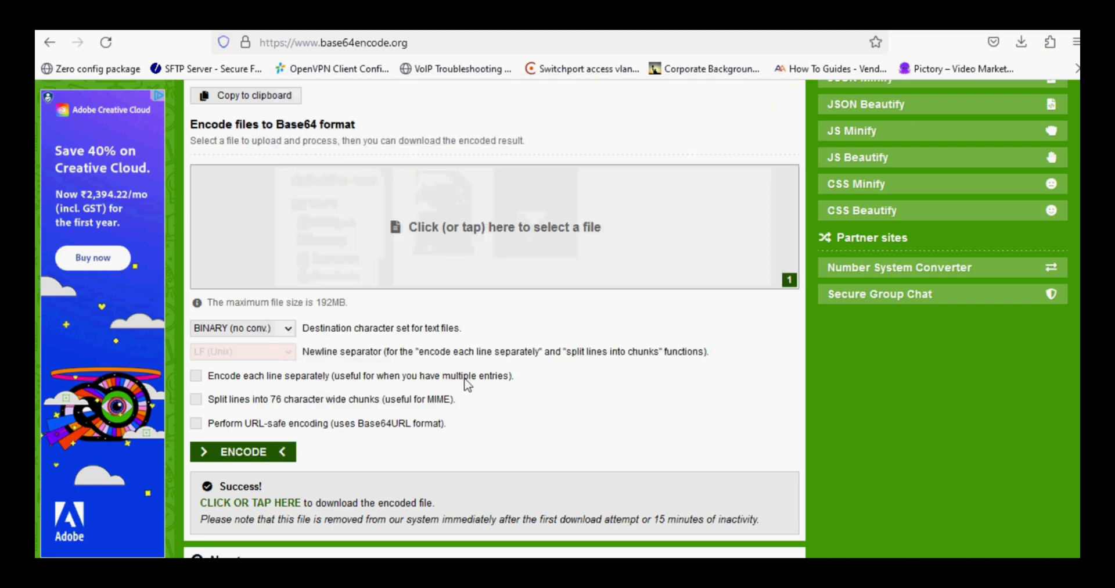
Encode Logo.bmp to Base64 and download the result as encoded-20230819121118.txt.
scroll(357, 322, "down", 3)
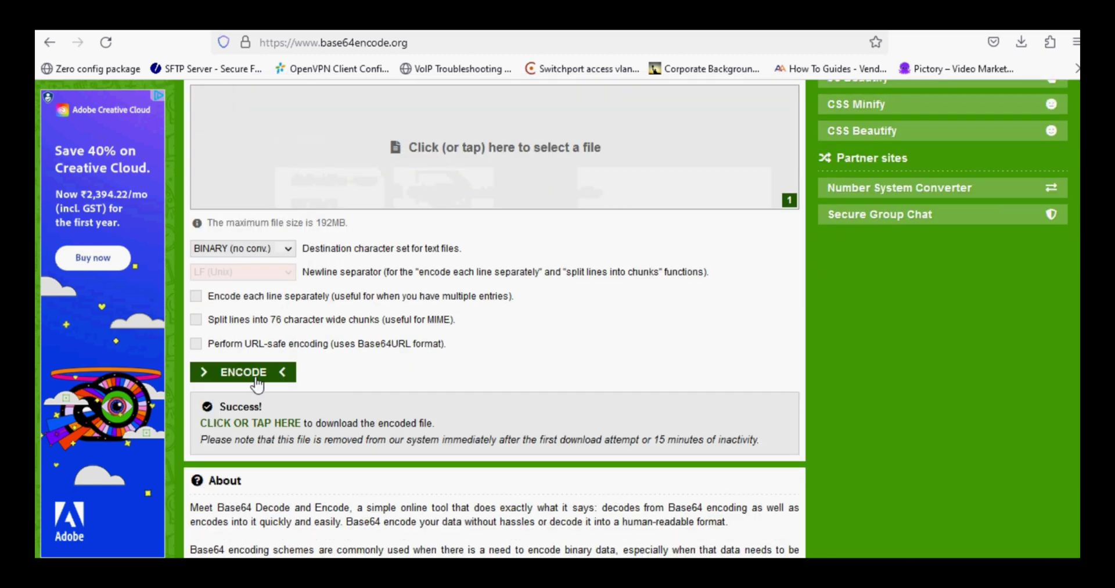
left_click(244, 376)
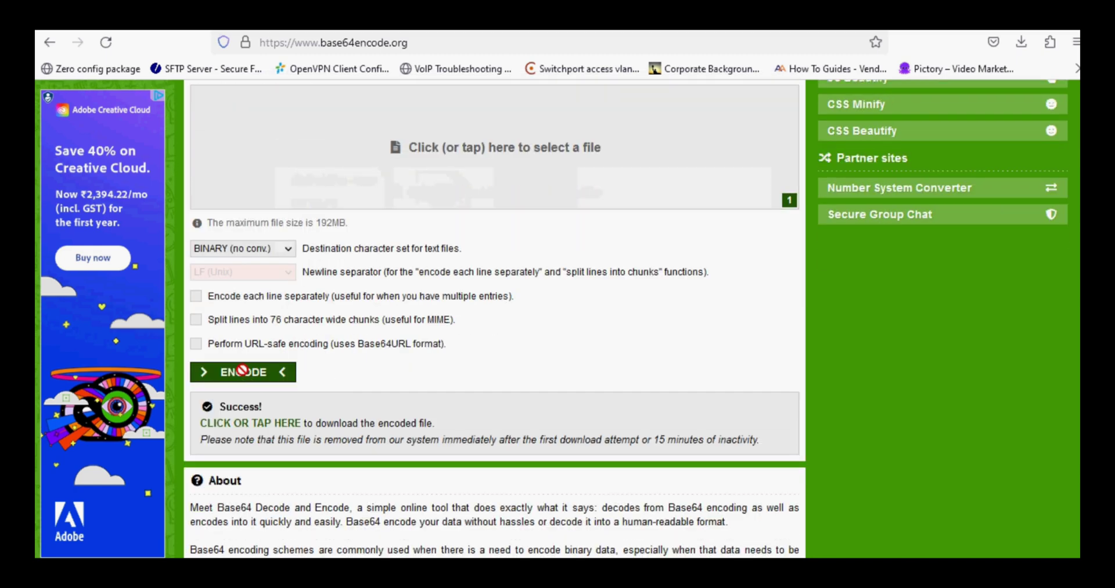
left_click(266, 427)
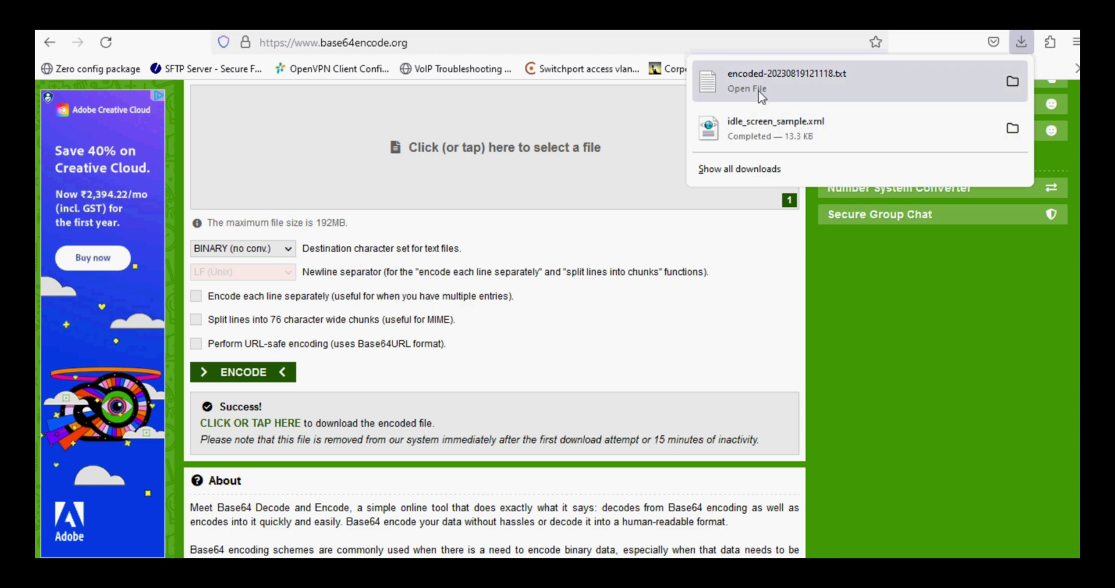
left_click(643, 193)
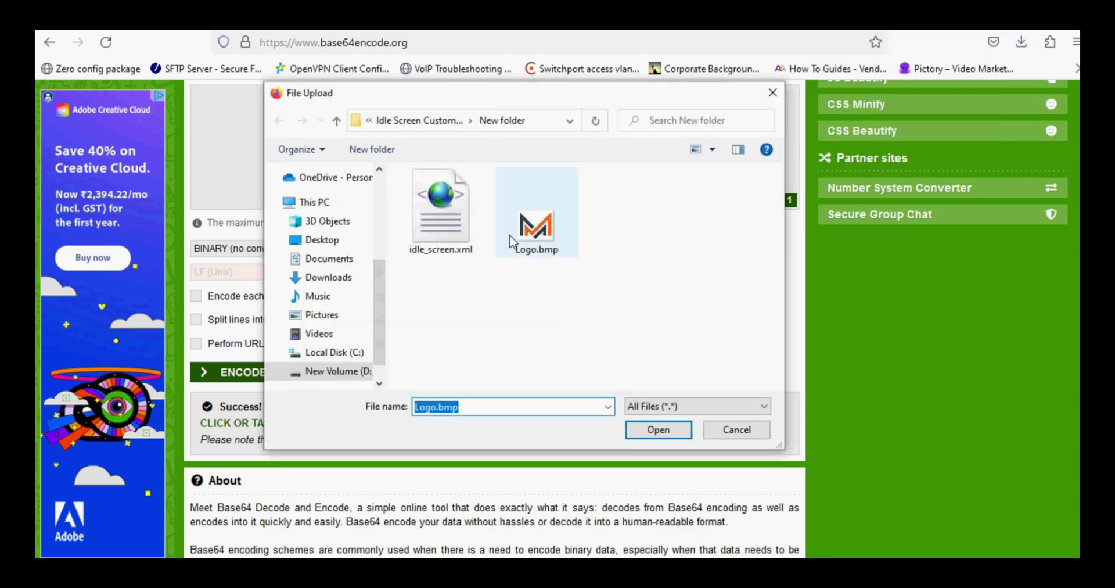
left_click(772, 92)
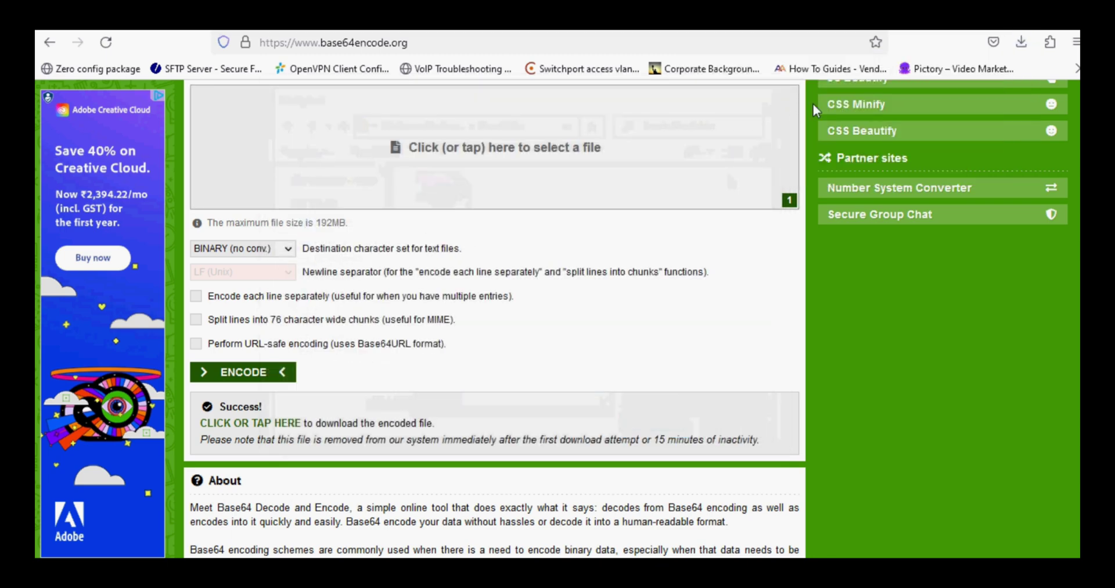
Open encoded-20230819121118.txt, select all its Base64 text, close Notepad, and return to idle_screen.xml.
left_click(1021, 42)
left_click(812, 96)
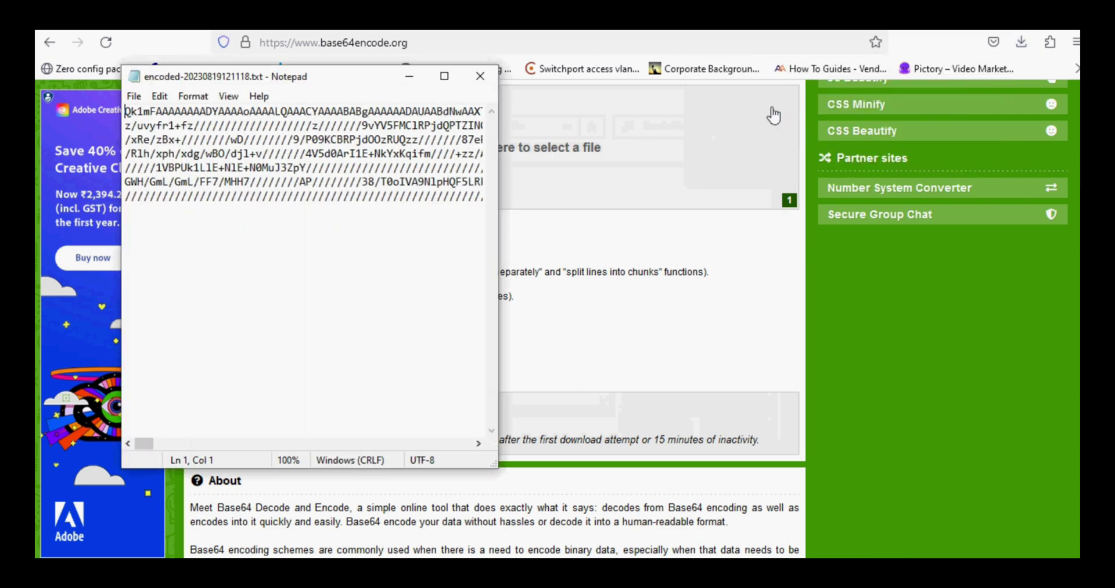
left_click_drag(395, 181, 397, 189)
key("ctrl+a")
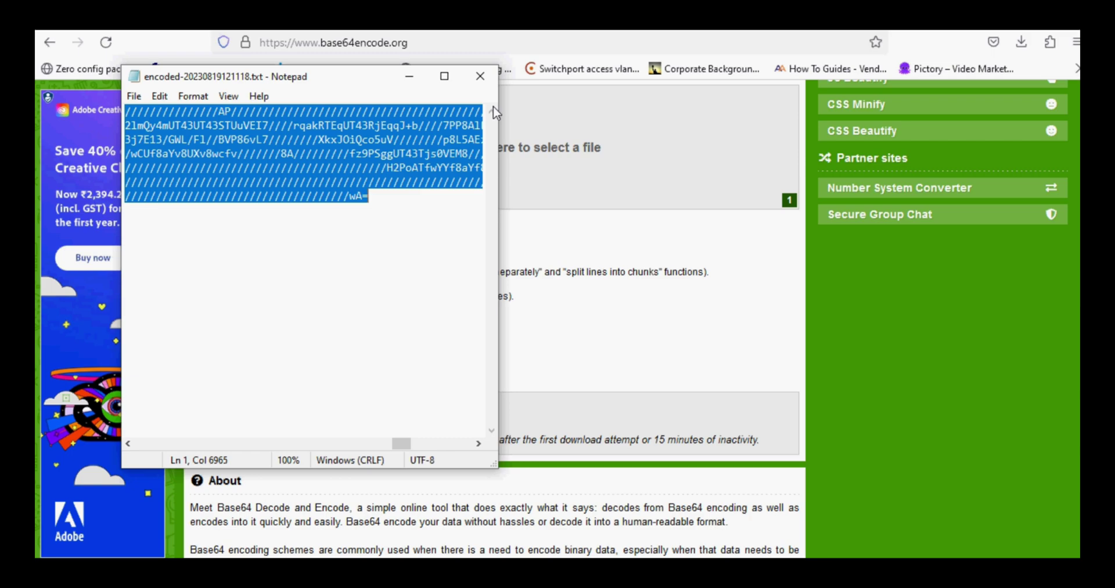
left_click(479, 76)
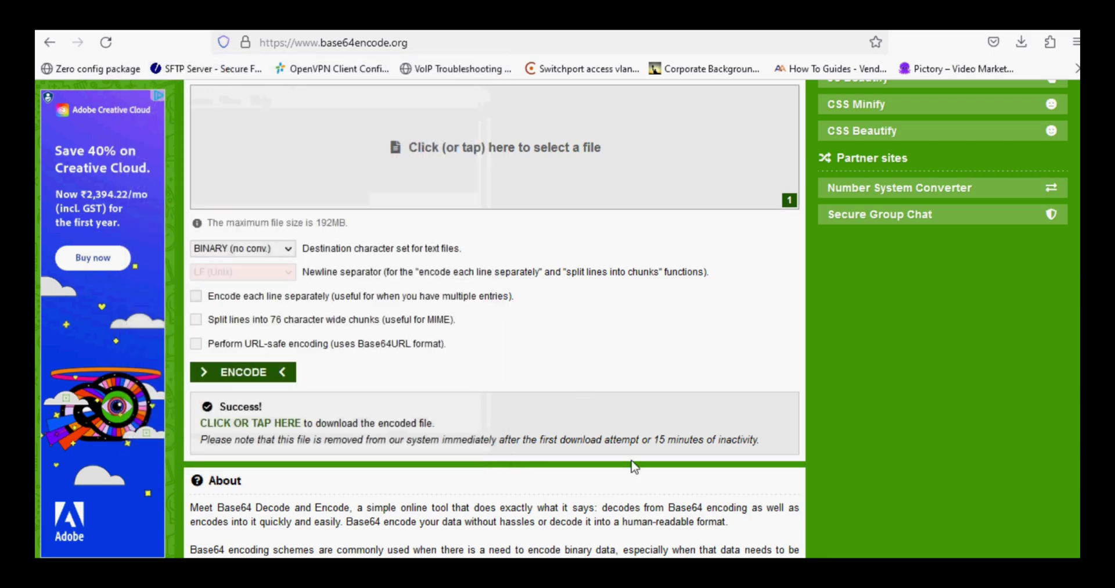
key("alt+Tab")
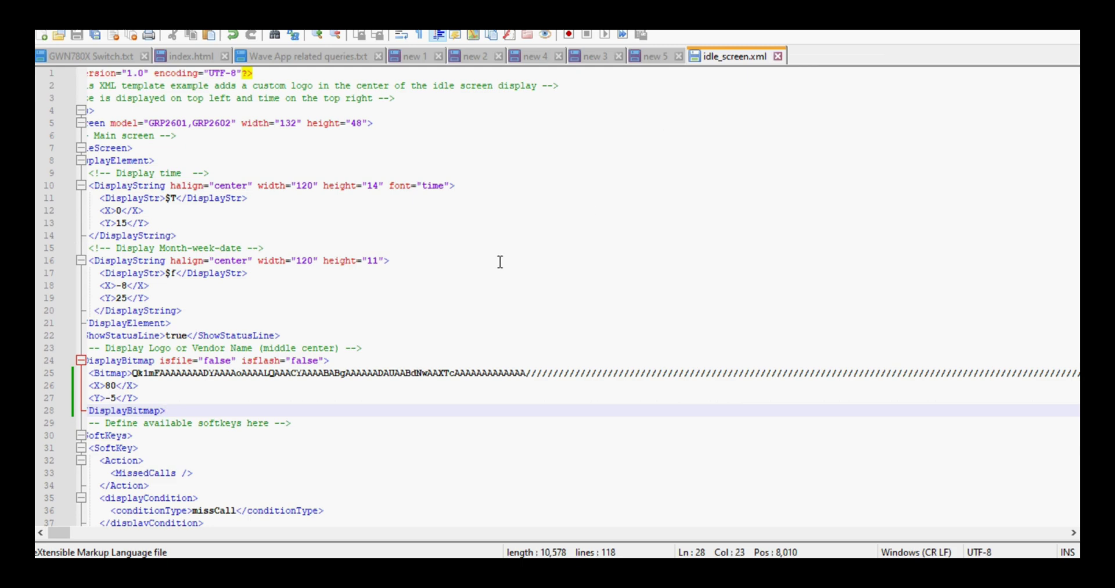
Delete the old Bitmap data on line 25, keeping the opening and closing Bitmap tags.
left_click(133, 372)
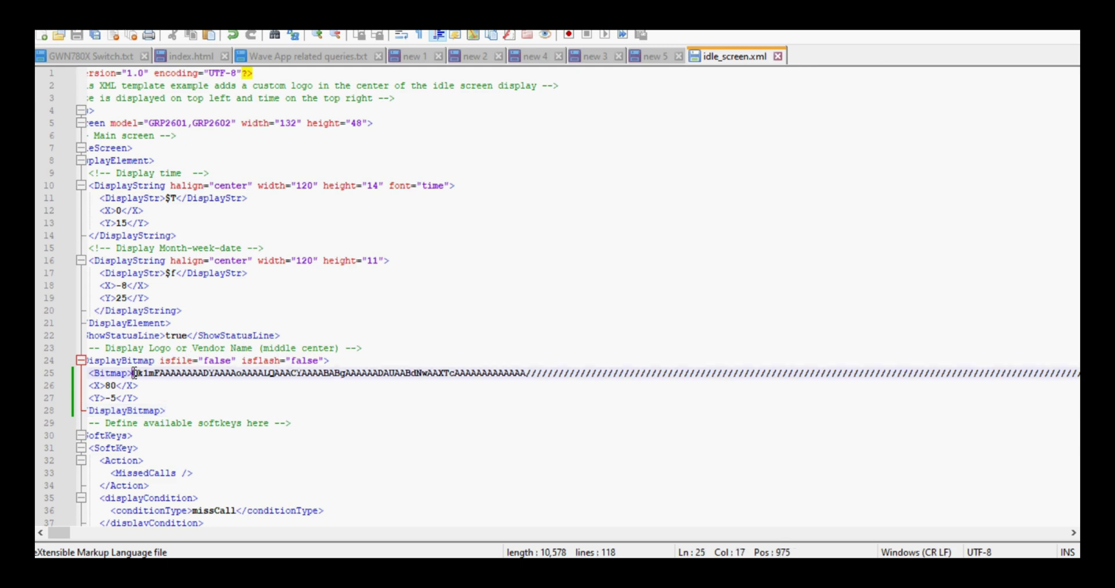
left_click_drag(226, 373, 343, 370)
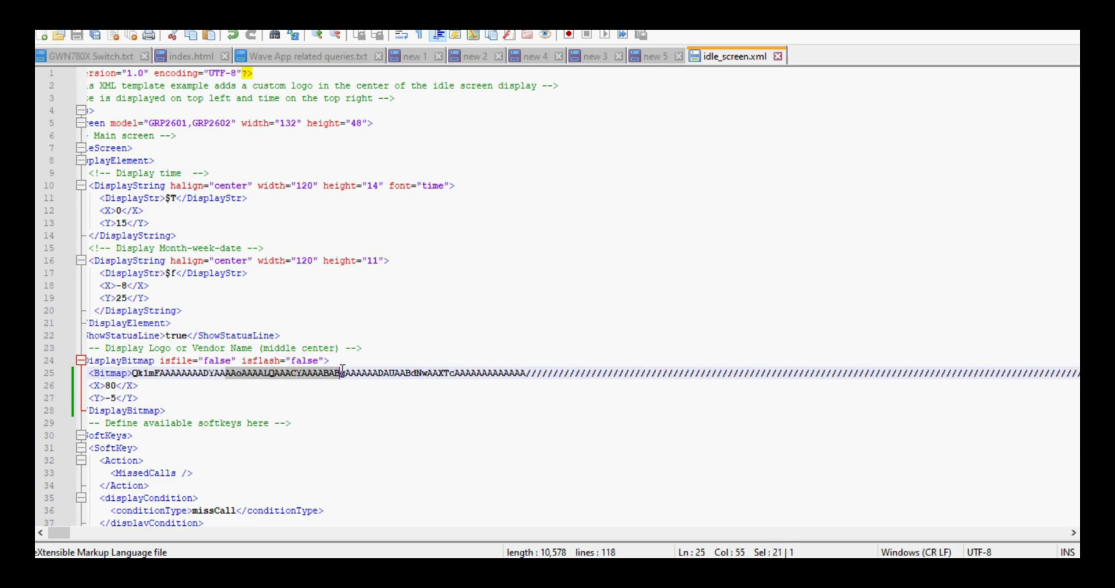
left_click(134, 372)
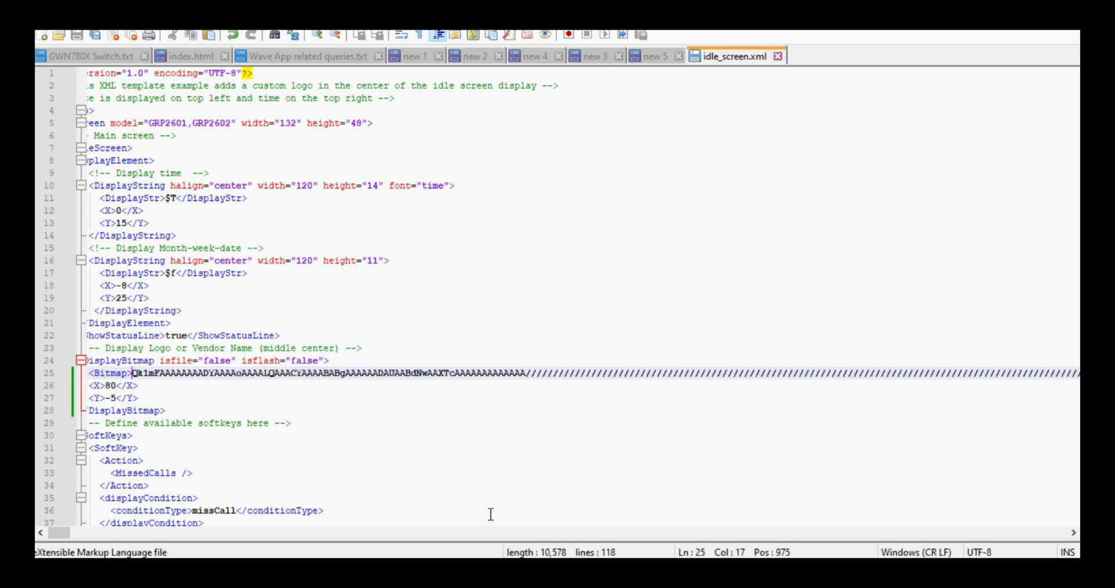
key("shift+Home")
key("shift+End")
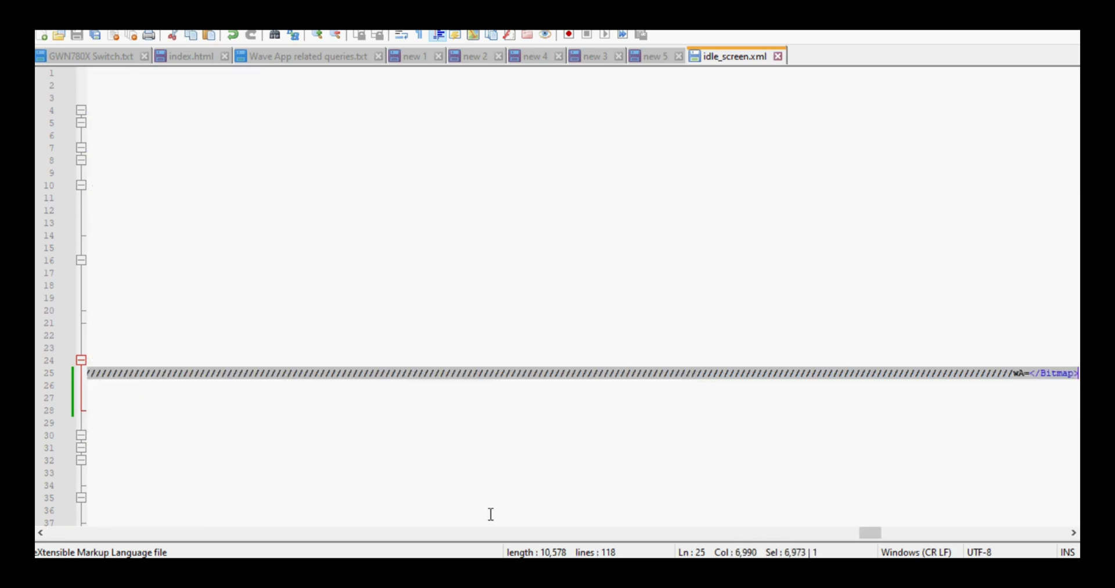
key("shift+Left")
key("shift+Left")
key("shift+Left")
key("shift+Left")
key("shift+Left")
key("shift+Left")
key("shift+Left")
key("shift+Left")
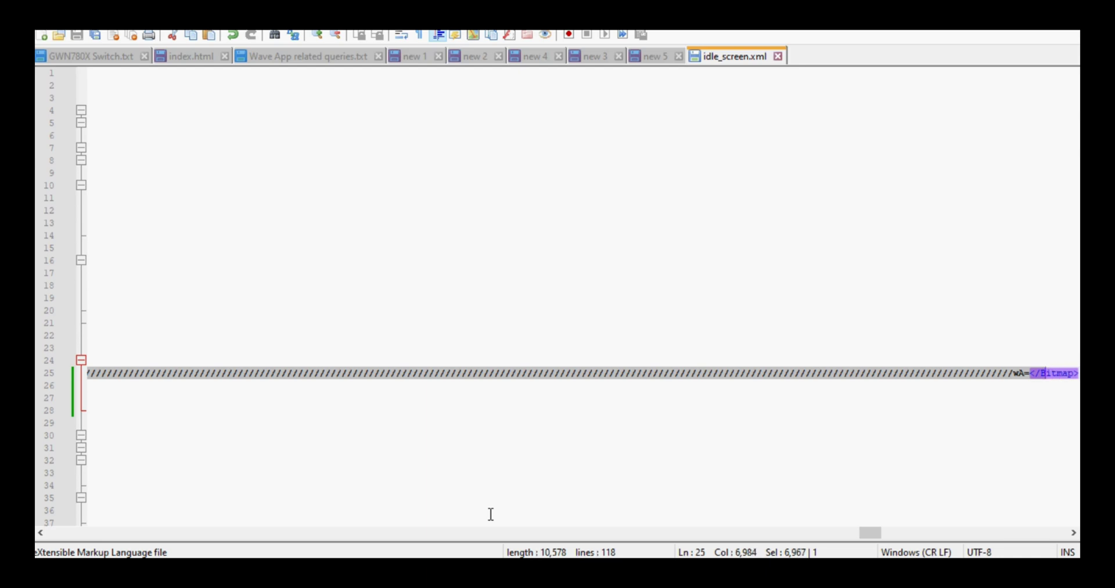
key("shift+Left")
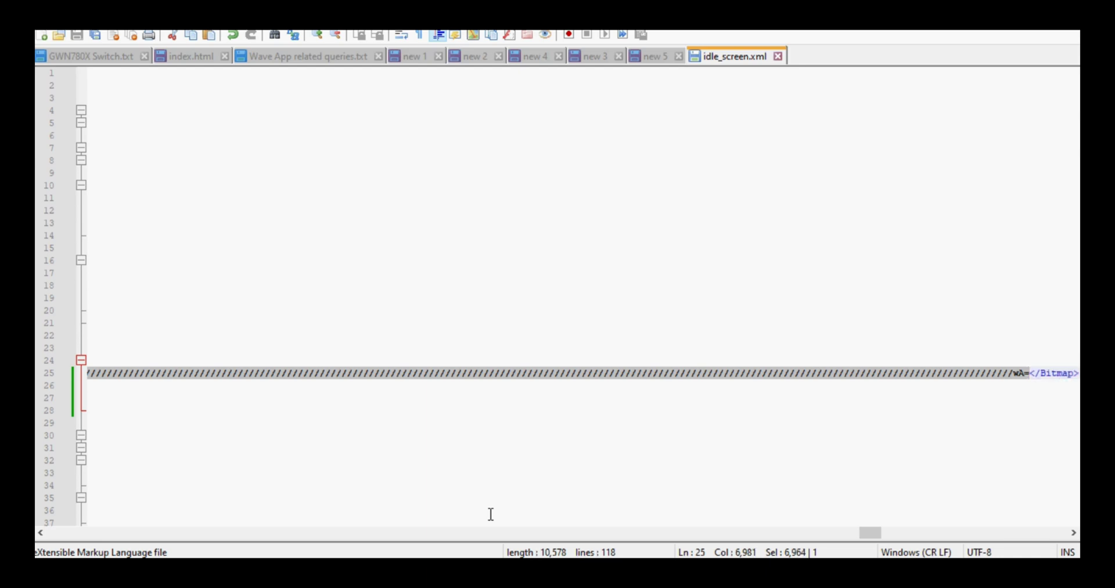
key("Delete")
Paste the new Base64 logo data inside the Bitmap element and save idle_screen.xml.
key("Left")
key("Left")
key("Left")
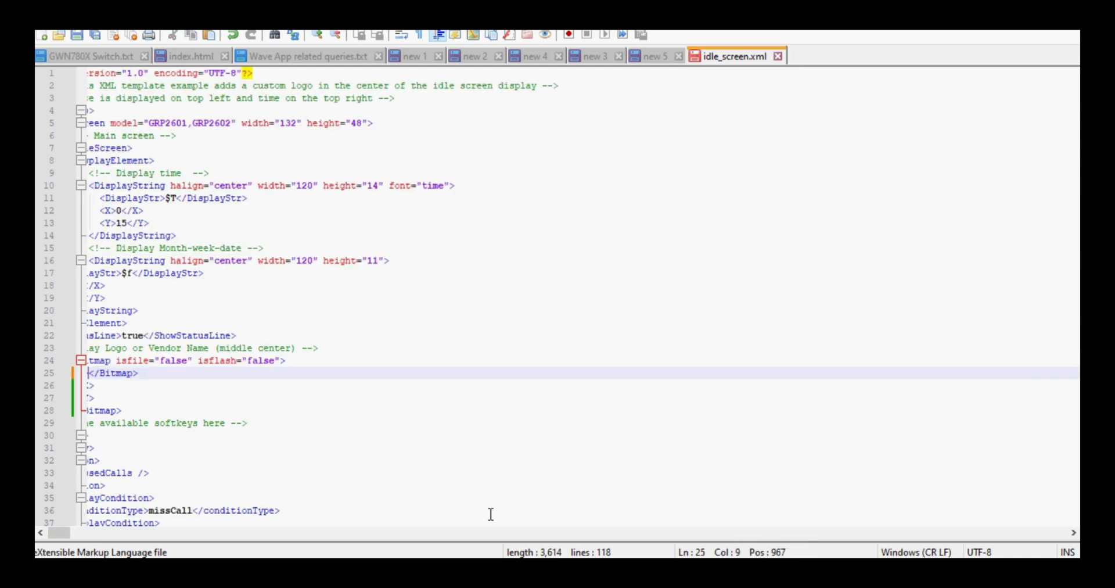
key("Right")
key("Right")
key("Right")
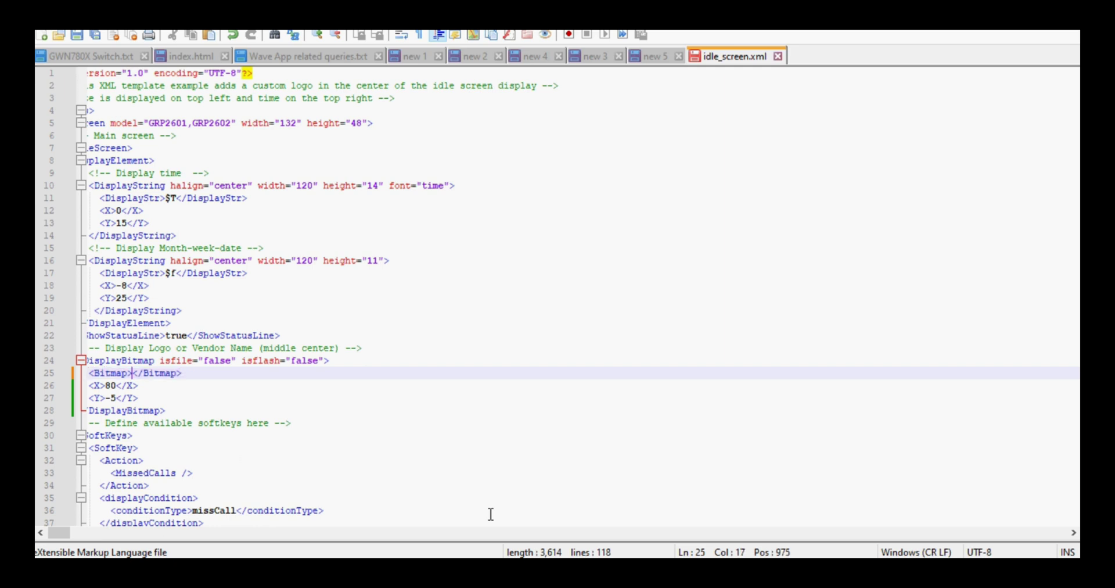
key("ctrl+v")
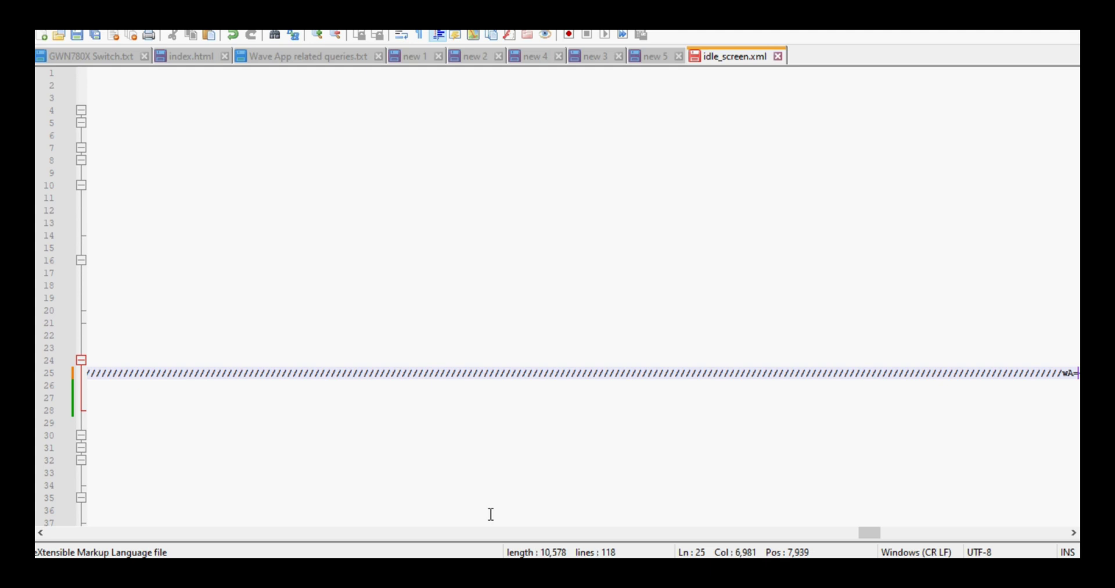
key("Home")
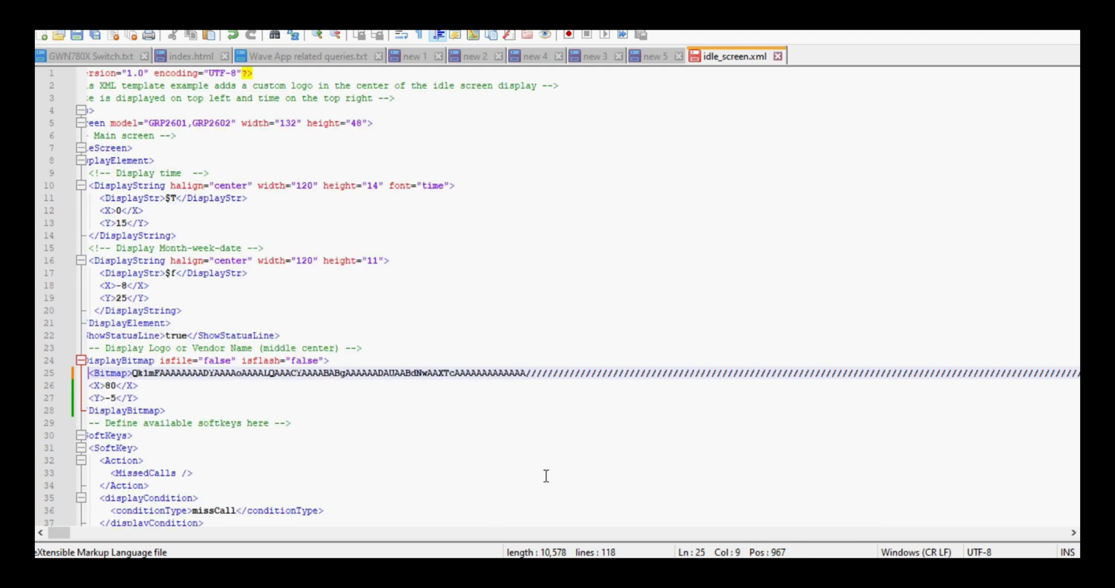
key("ctrl+s")
Open Application > XML Application idle screen settings for the GRP2602 phone My seat in GDMS.
key("alt+Tab")
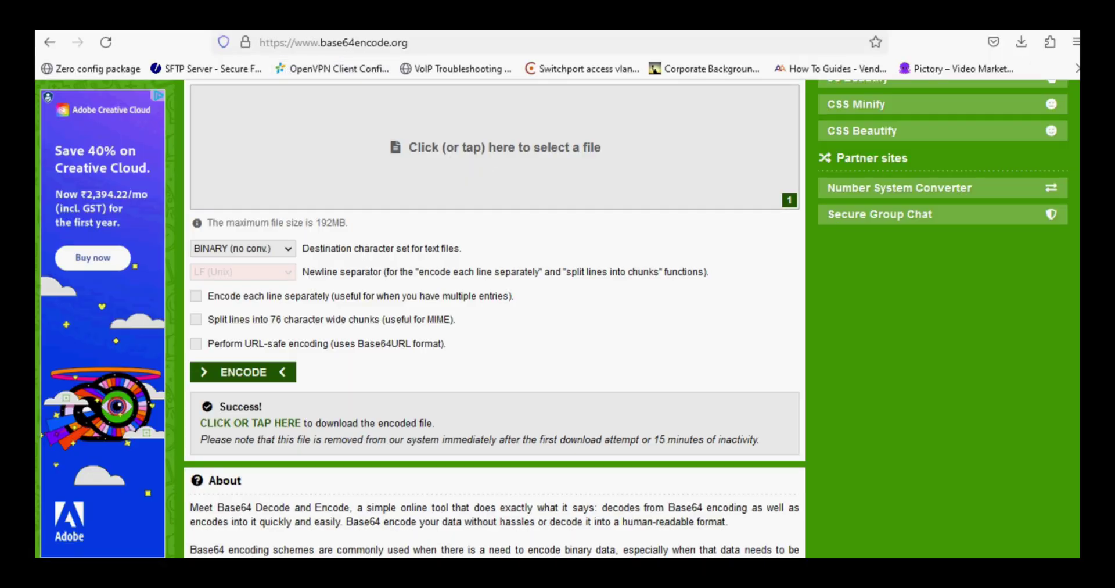
key("ctrl+Tab")
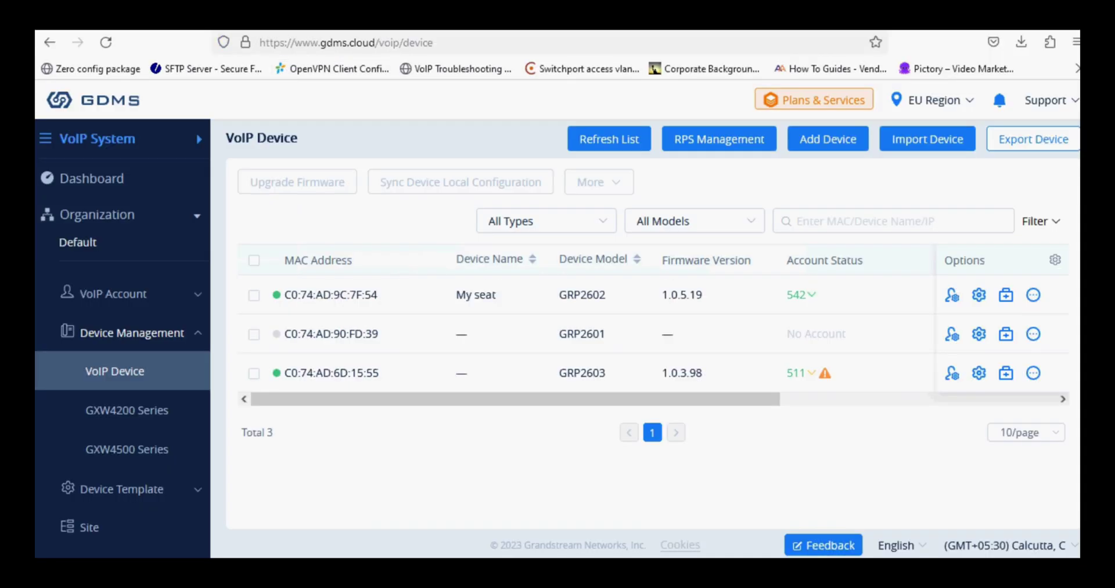
left_click(979, 296)
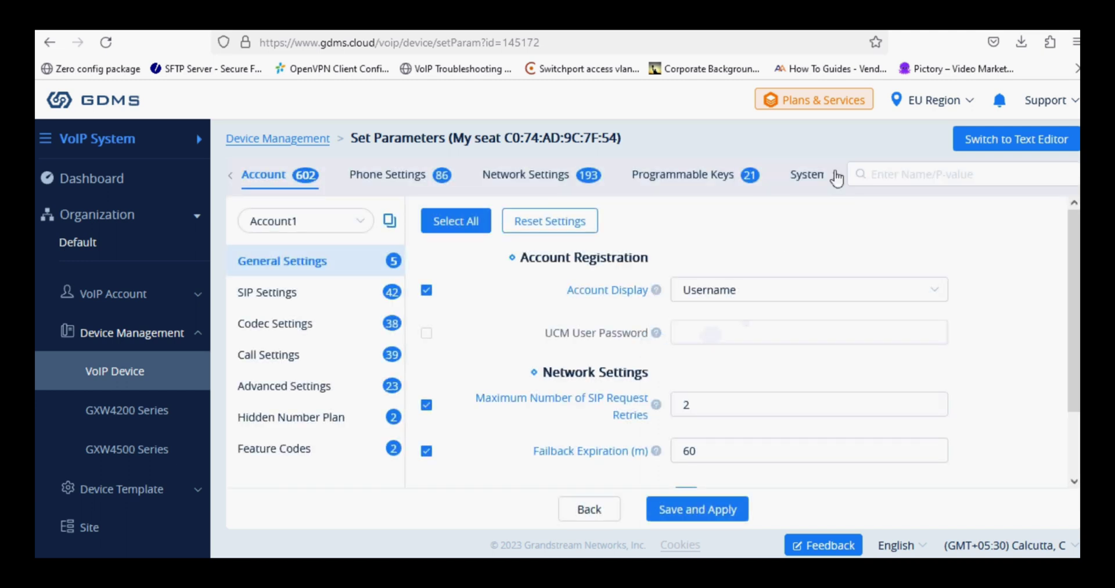
left_click(836, 176)
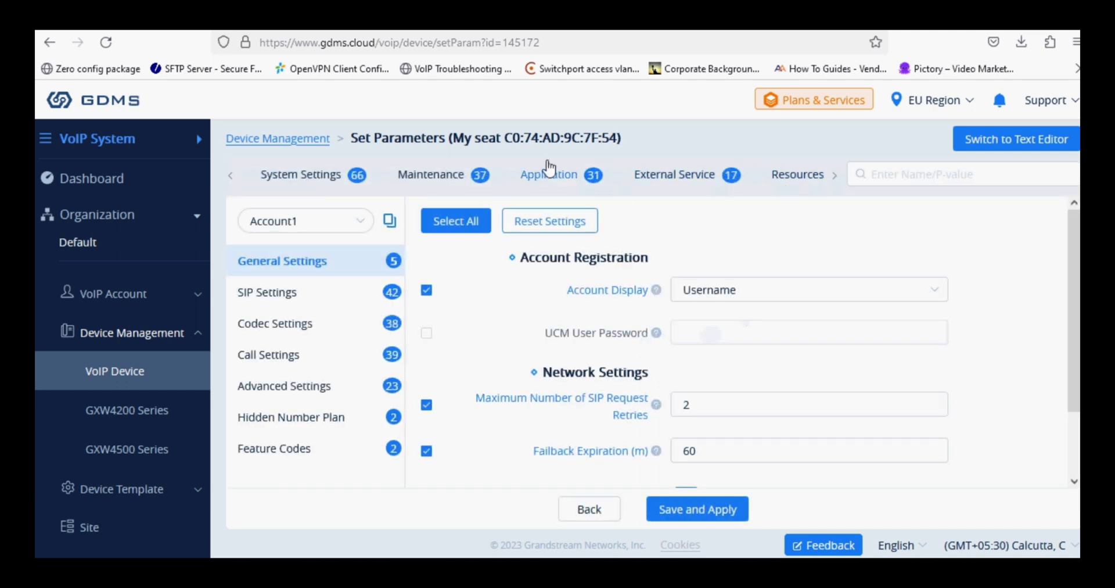
left_click(557, 177)
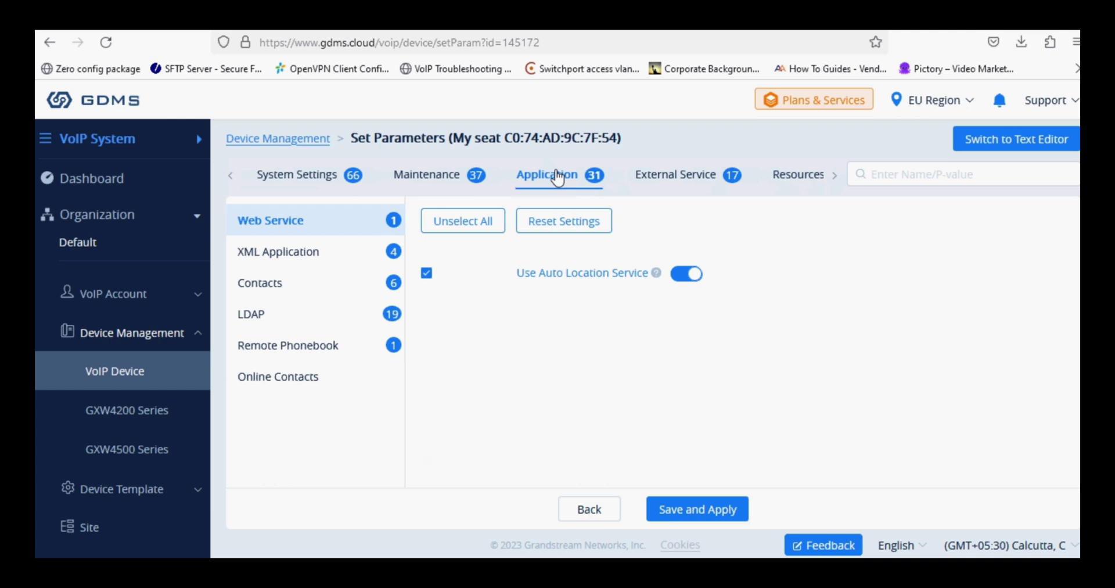
left_click(302, 258)
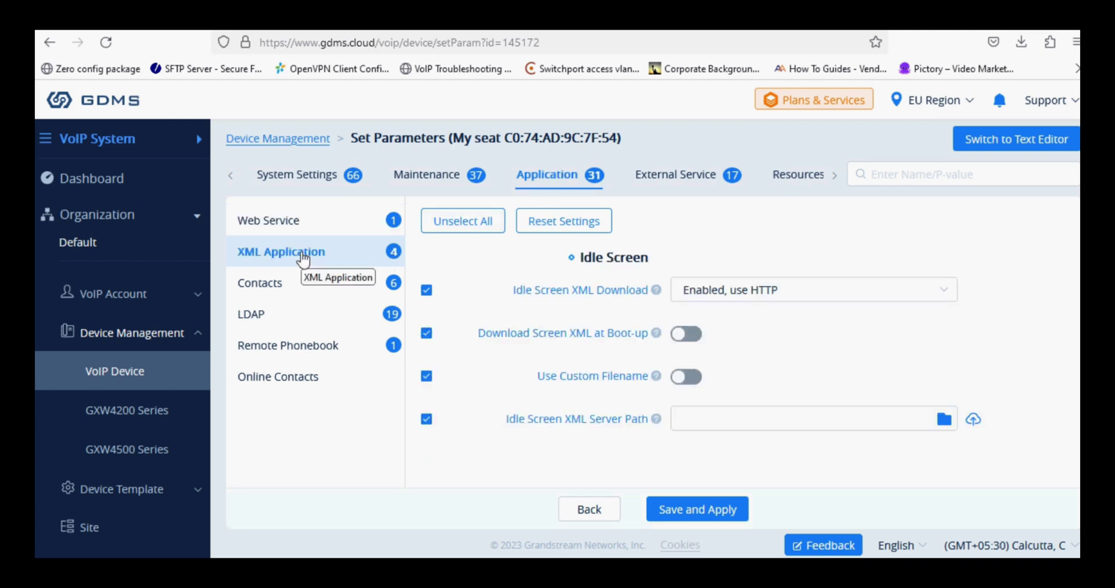
Upload idle_screen.xml as the idle screen XML resource, then Save and Apply to the phone.
left_click(973, 419)
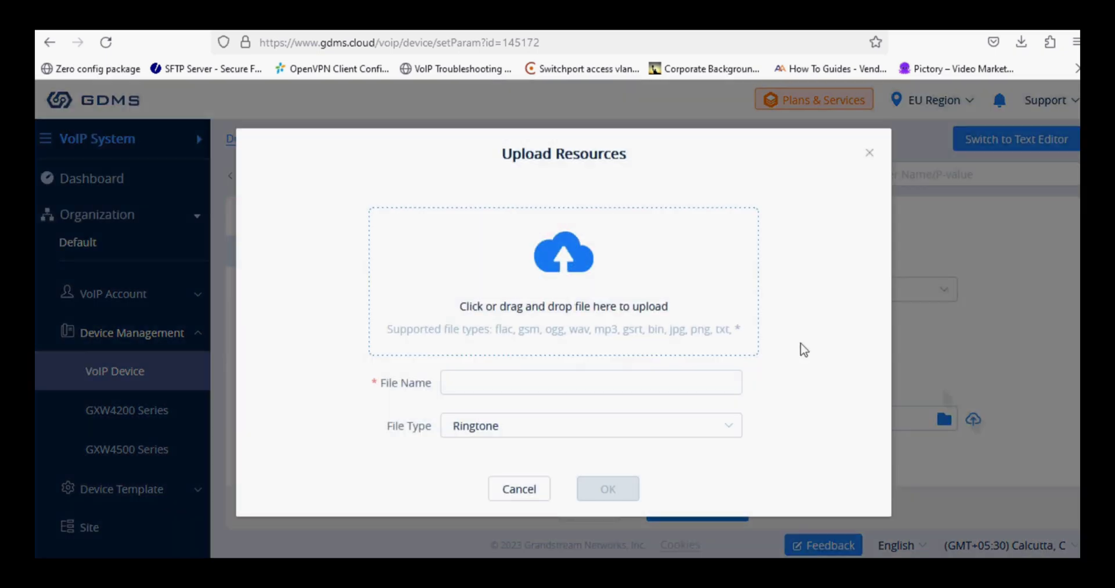
left_click(572, 249)
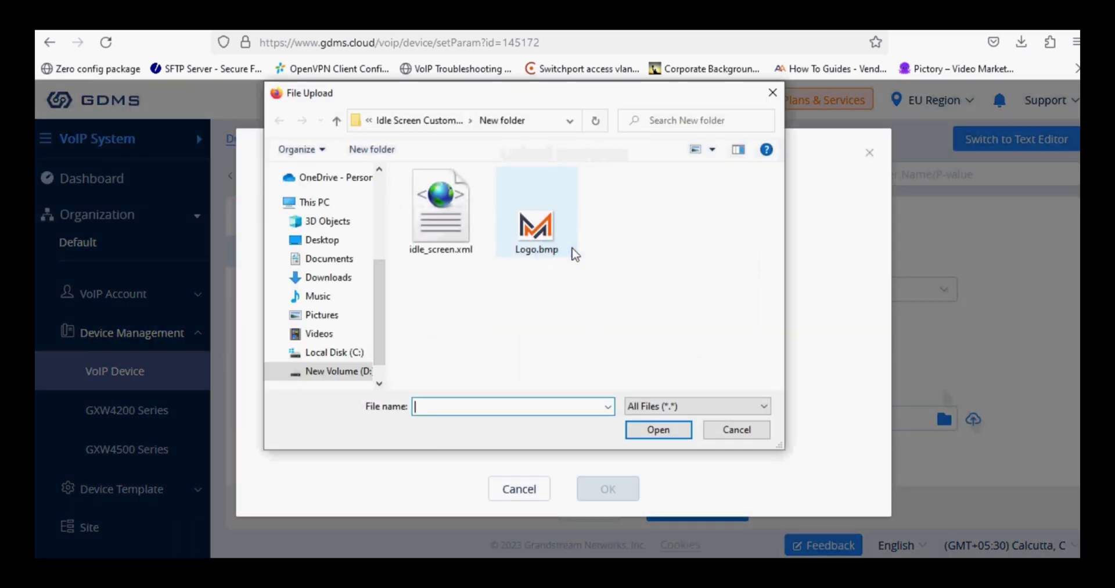
double_click(440, 226)
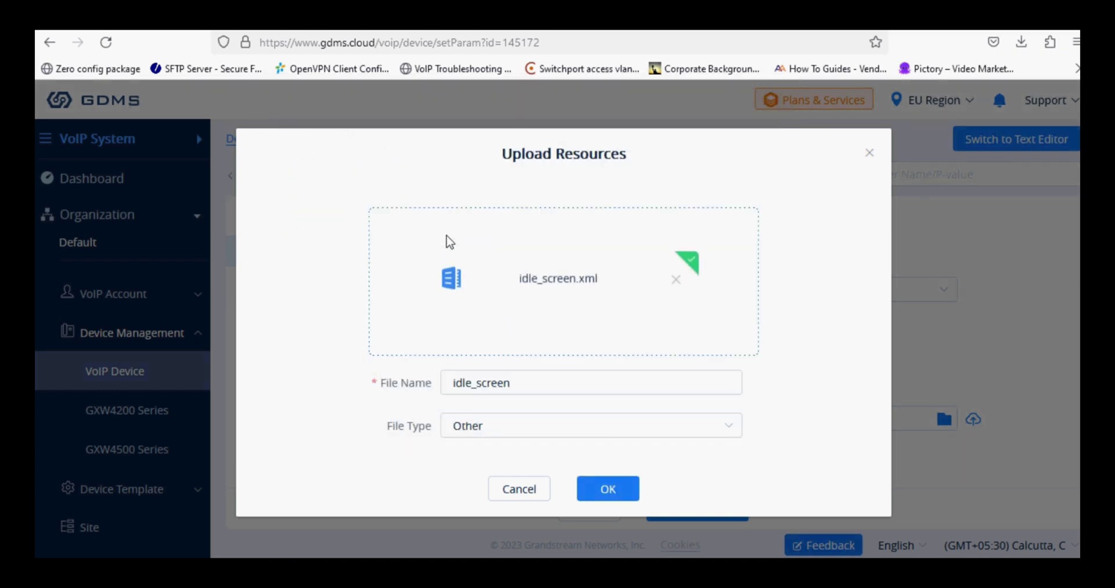
left_click(608, 488)
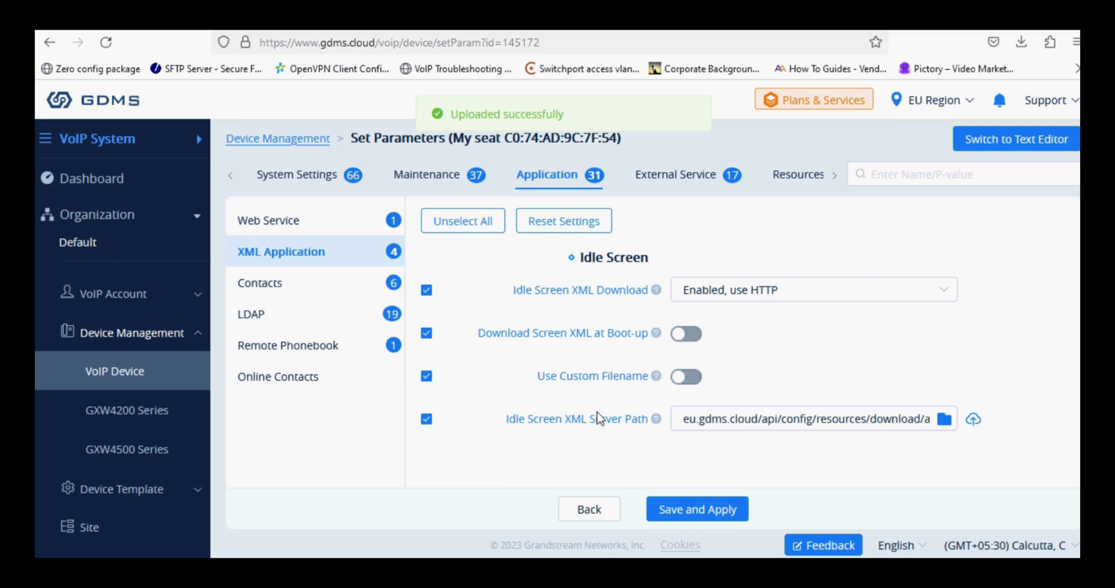
left_click(693, 510)
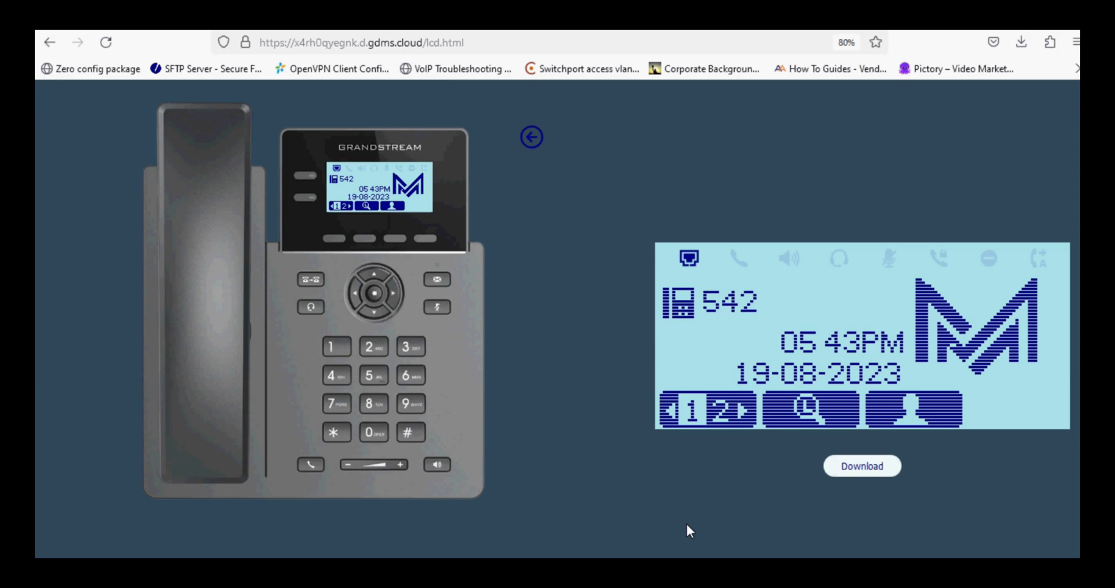
Change the logo's X offset in idle_screen.xml from 80 to 90 and save the file.
left_click(619, 503)
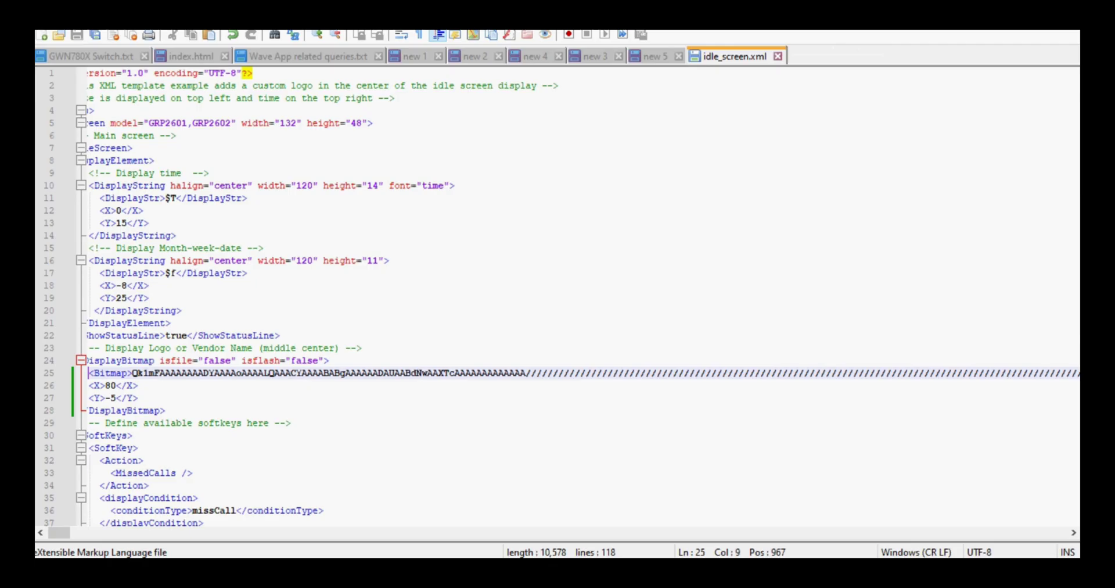
left_click(110, 385)
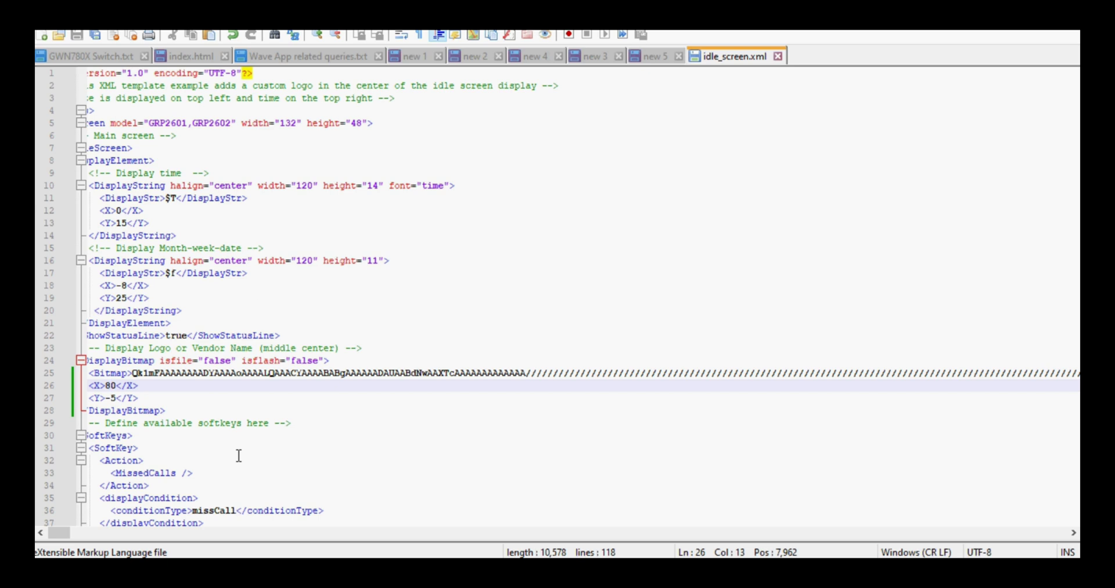
key("BackSpace")
type("9")
key("ctrl+s")
key("alt+Tab")
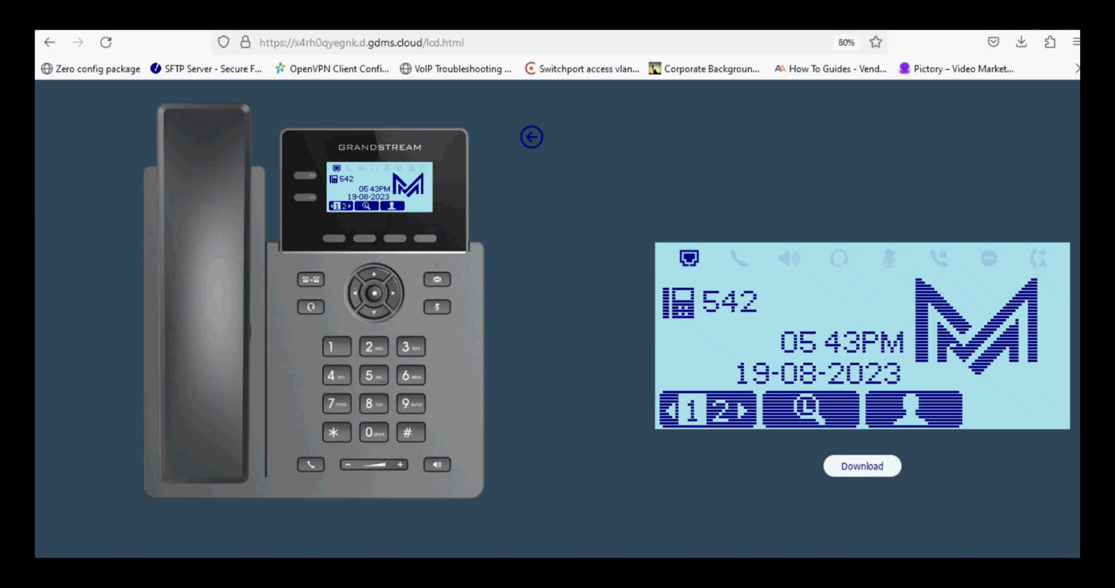
Delete the old idle_screen file from GDMS Other Resources.
key("ctrl+Tab")
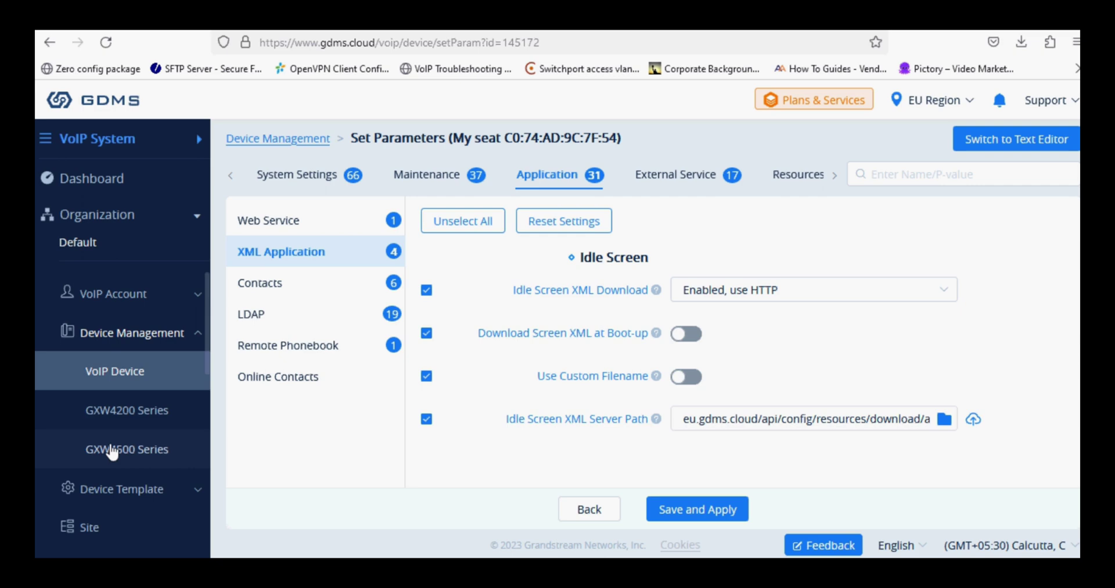
left_click(125, 407)
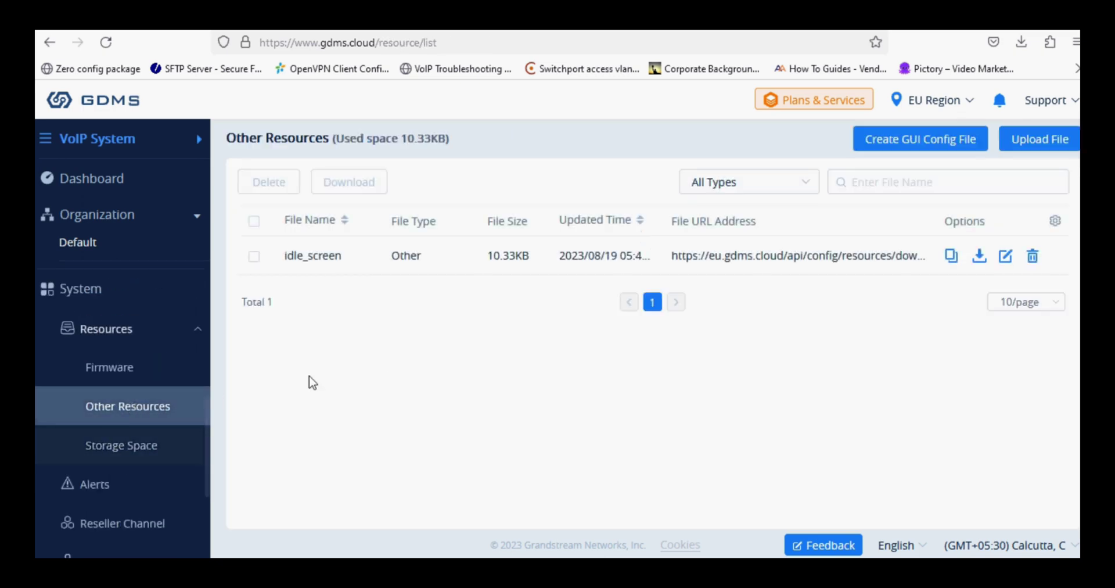
left_click(1032, 255)
left_click(612, 354)
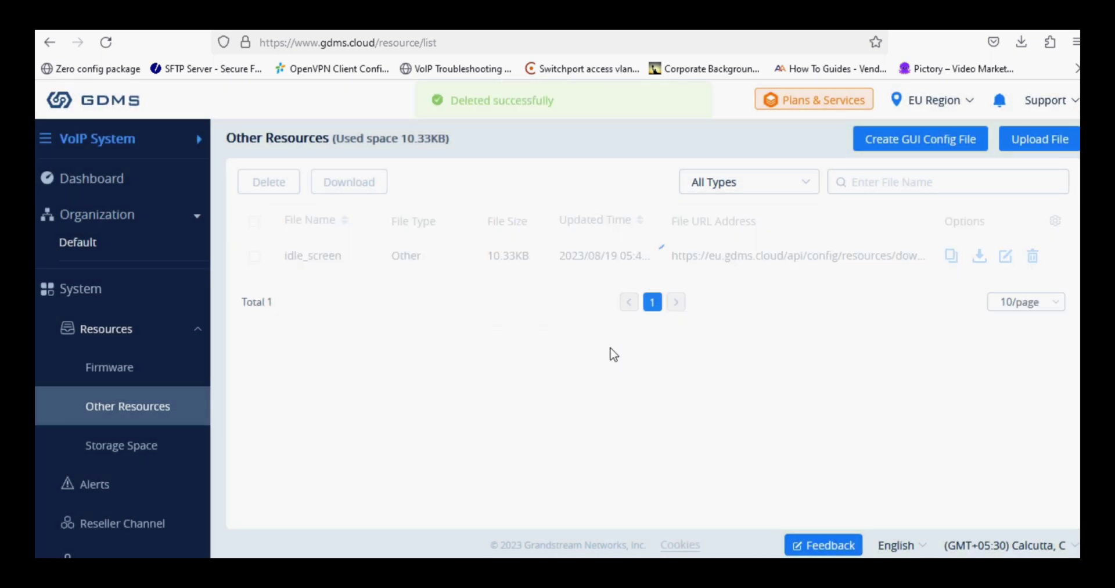
scroll(145, 360, "up", 5)
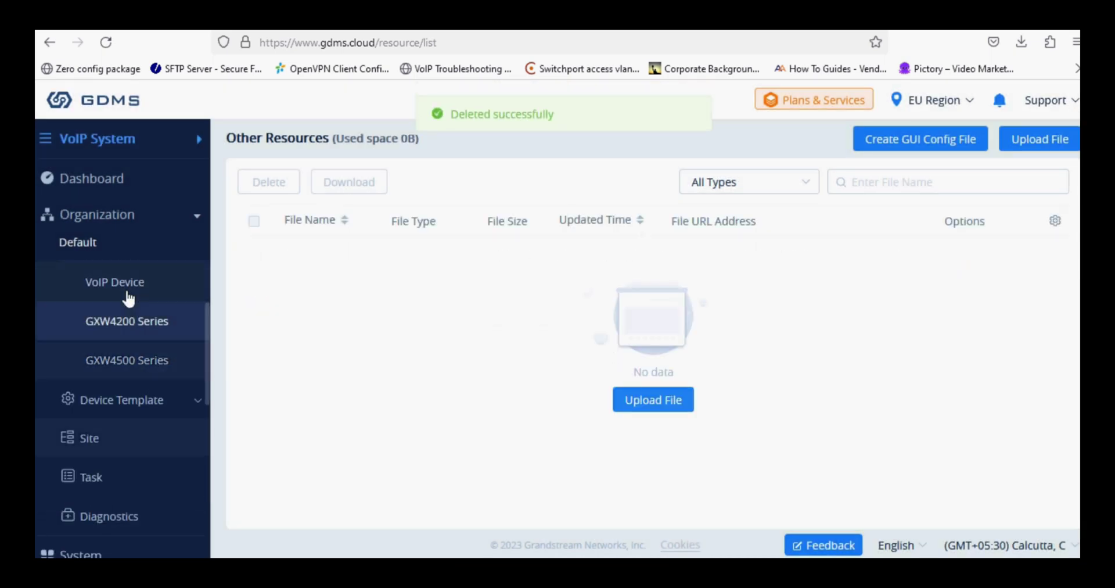
Open the My seat phone's Application > XML Application idle screen settings.
left_click(99, 289)
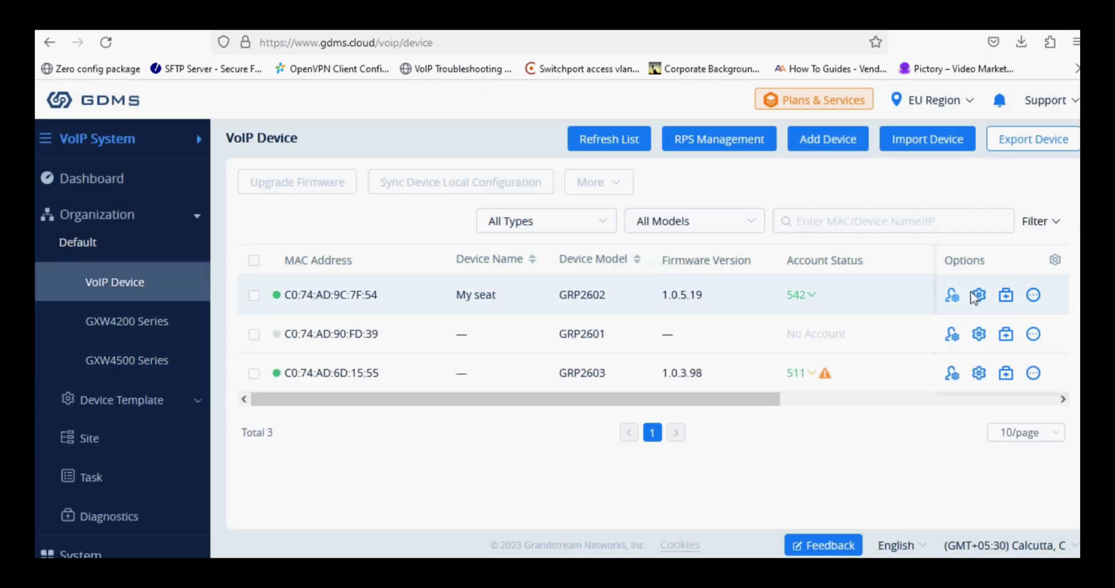
left_click(979, 295)
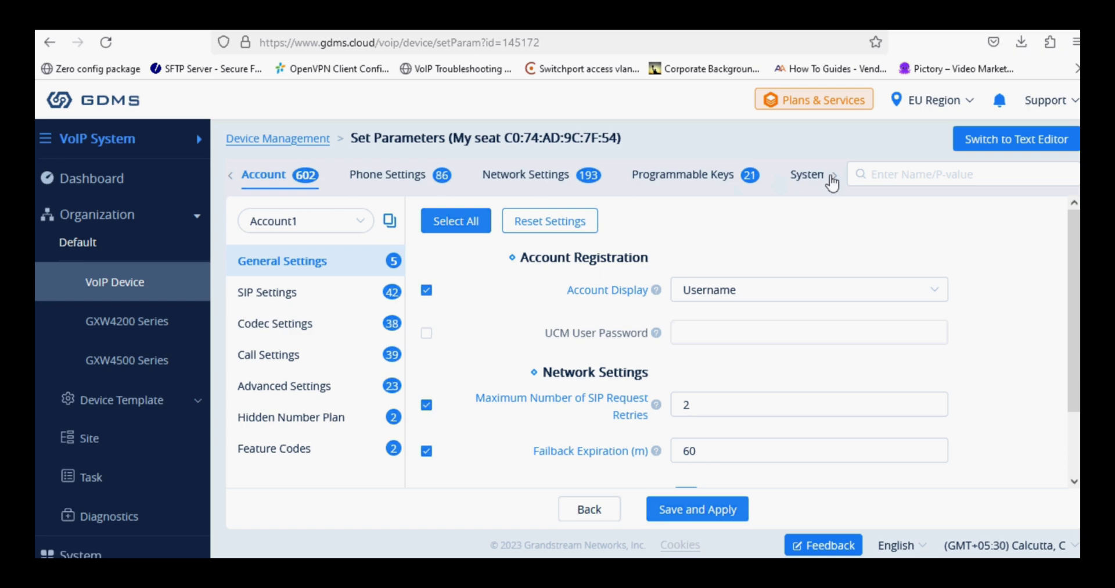
left_click(832, 176)
left_click(574, 185)
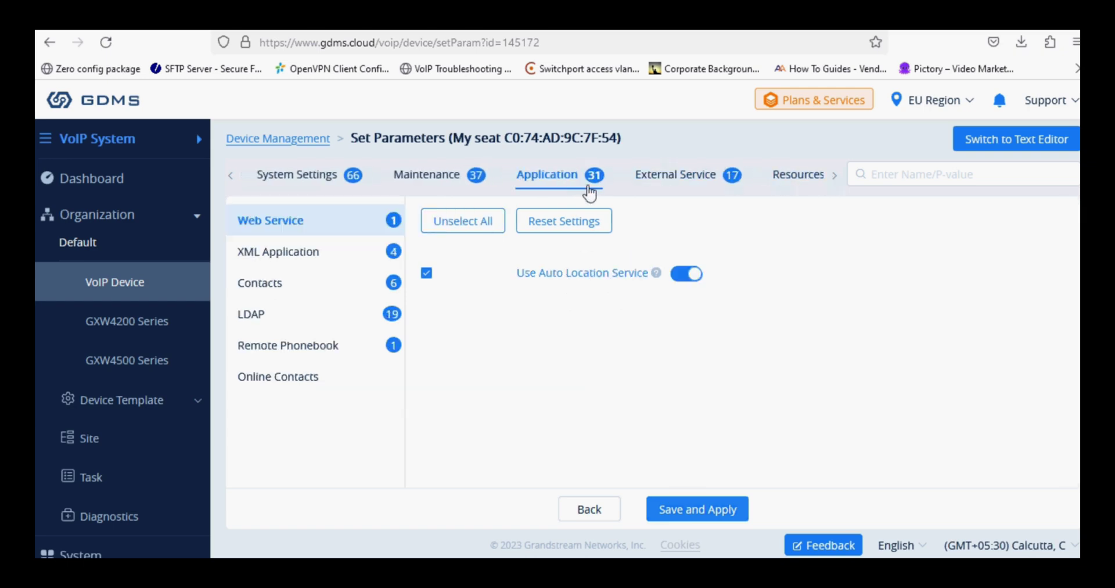
left_click(261, 252)
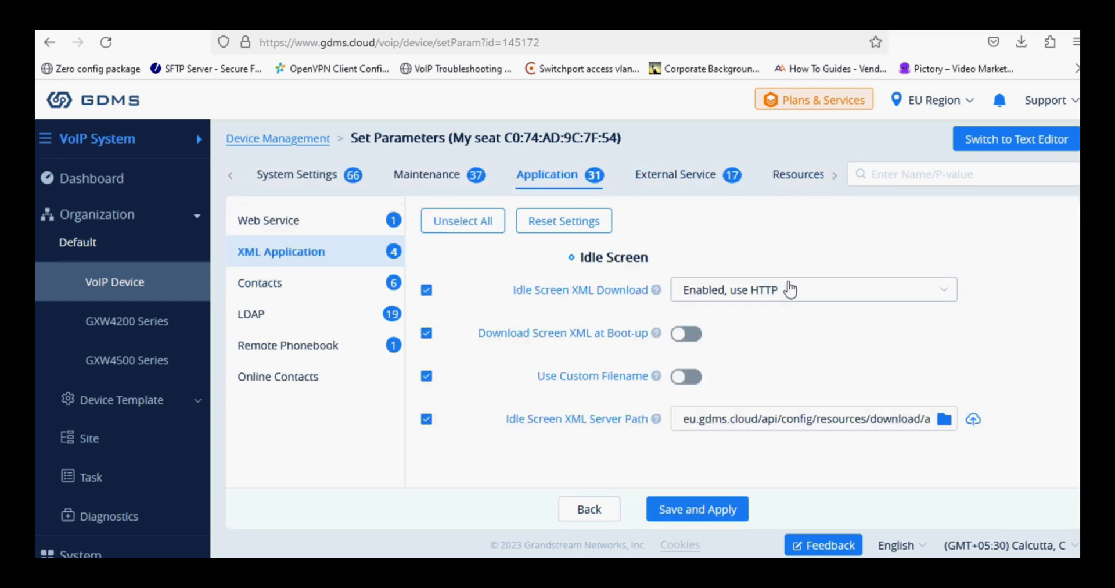
Upload the updated idle_screen.xml as the idle screen XML and Save and Apply it.
left_click(974, 419)
left_click(556, 261)
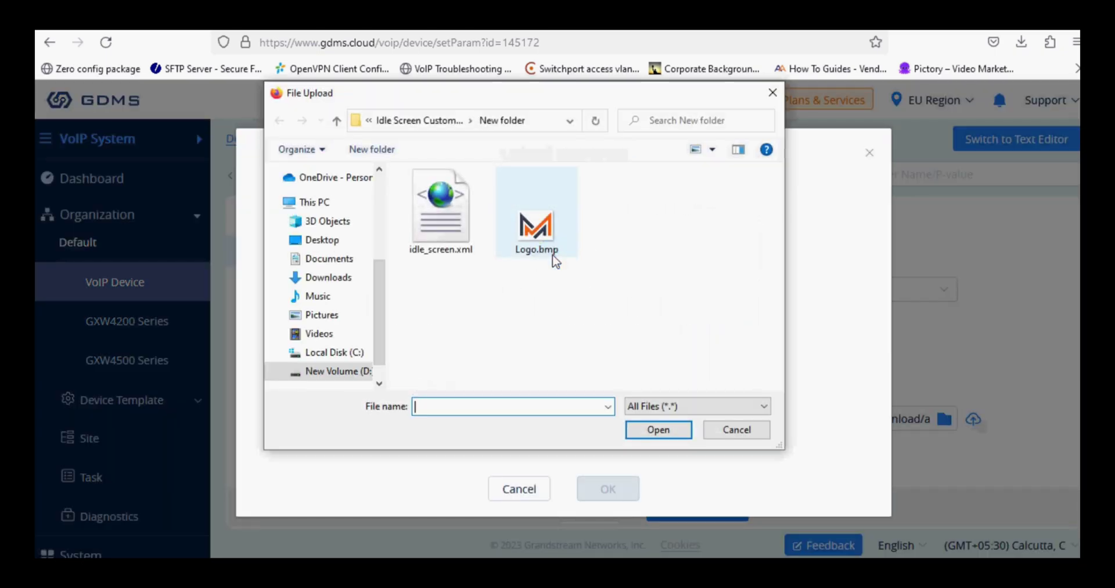
left_click(473, 274)
double_click(432, 228)
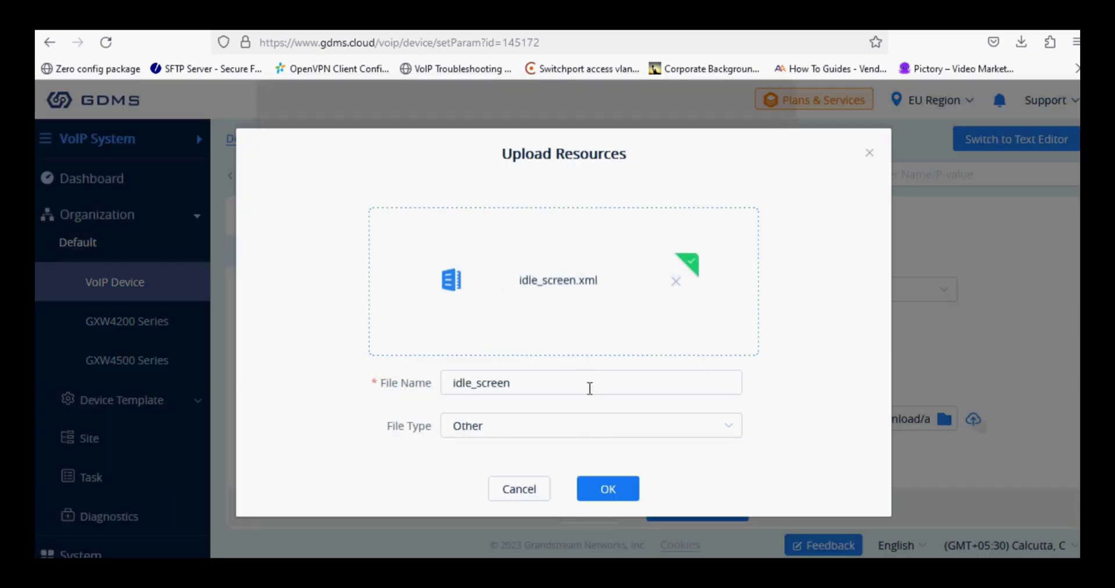
left_click(617, 490)
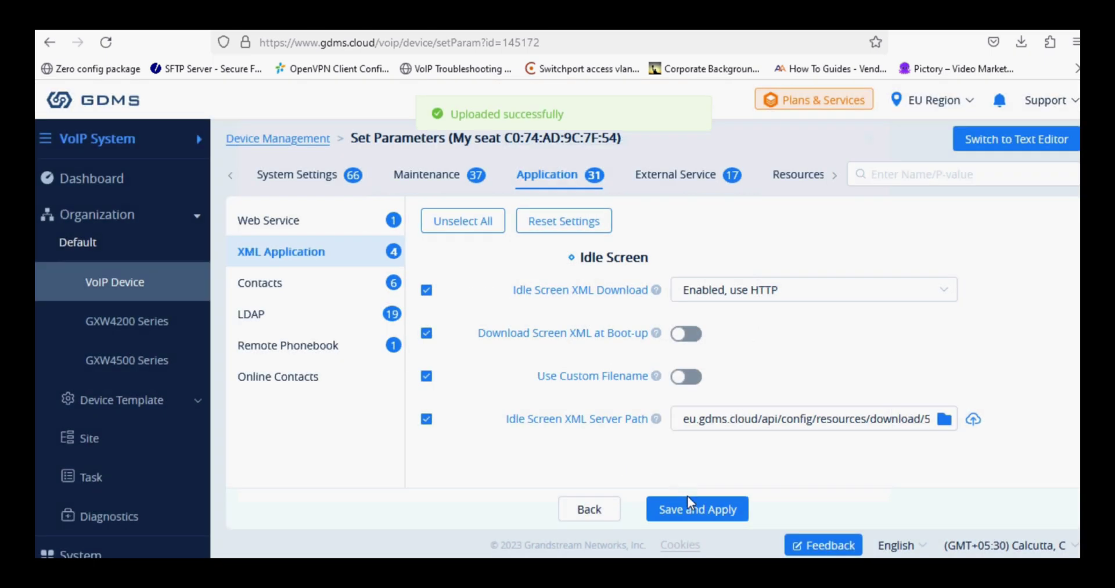
left_click(689, 509)
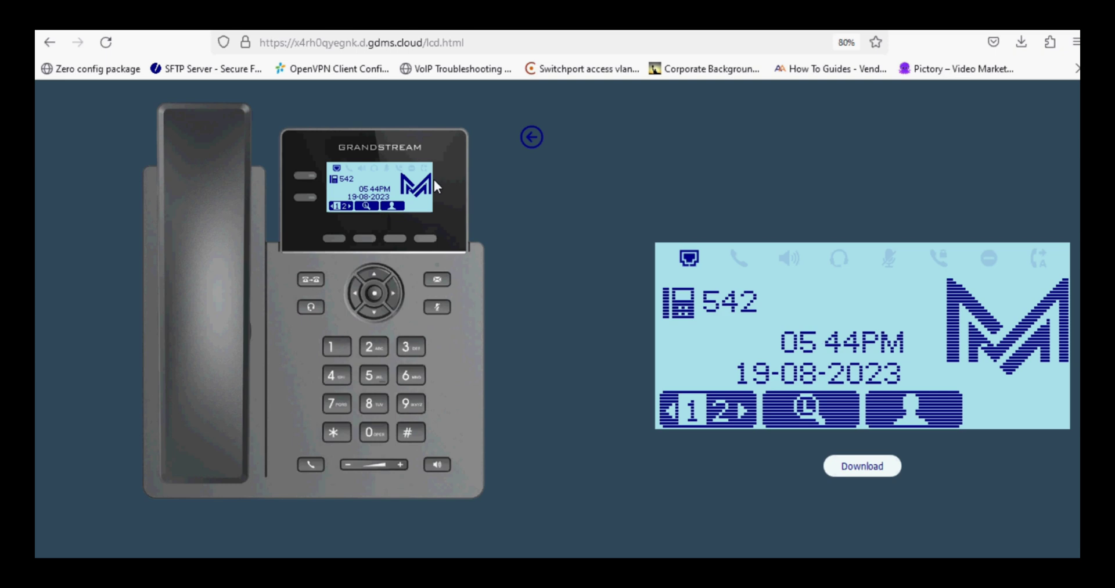
After confirming the M logo sits further right on the LCD preview, bring up Windows search.
key("super")
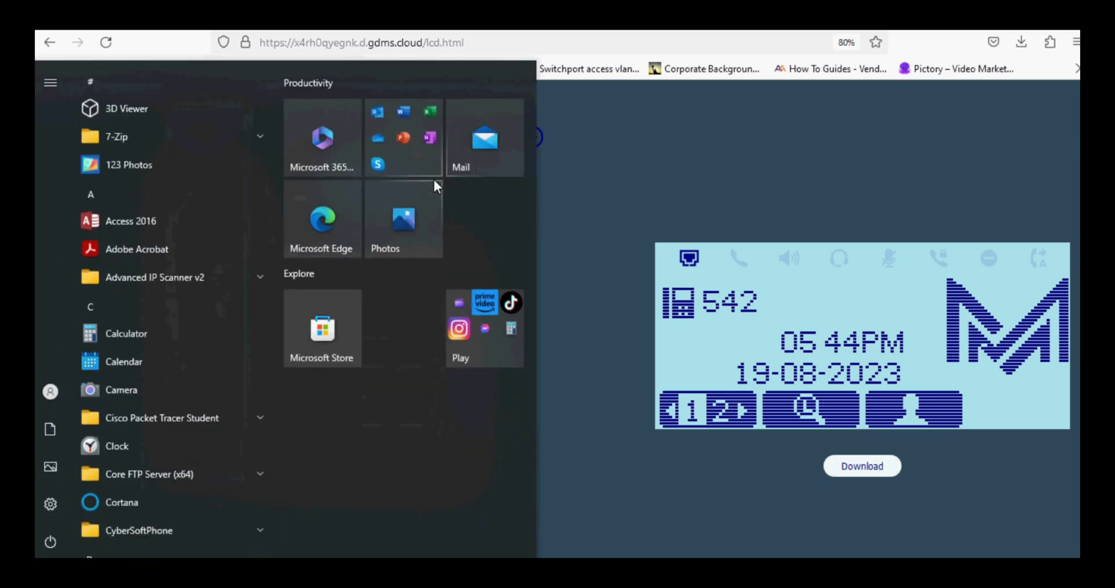
Launch the hfs.exe file server without restoring the previous backup.
key("super+s")
type("hfs")
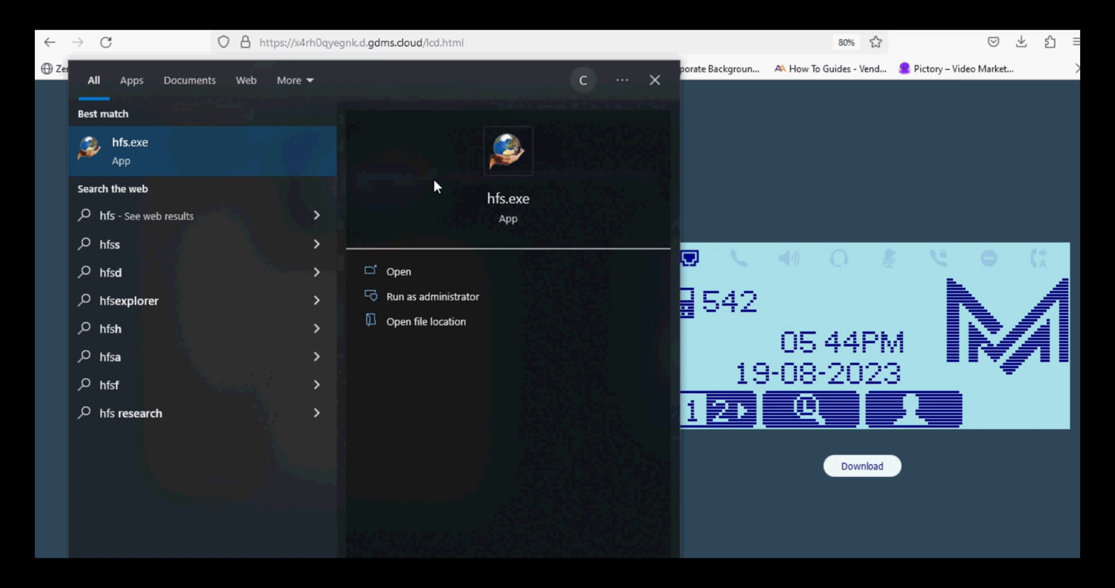
left_click(274, 158)
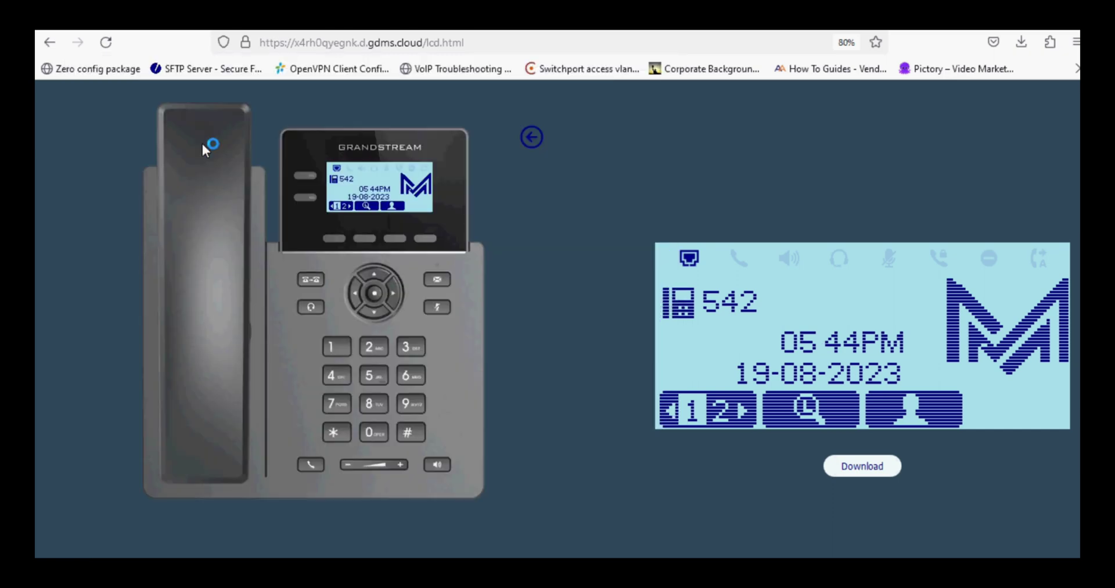
left_click(668, 336)
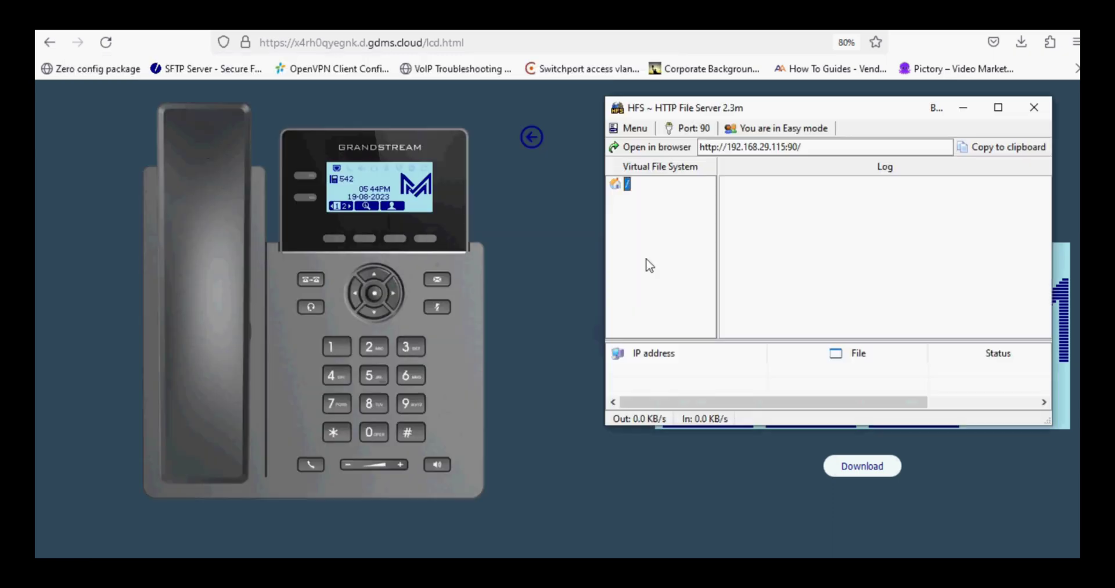
Add idle_screen.xml to the Virtual File System and copy the address 192.168.29.115:90.
right_click(668, 244)
left_click(692, 242)
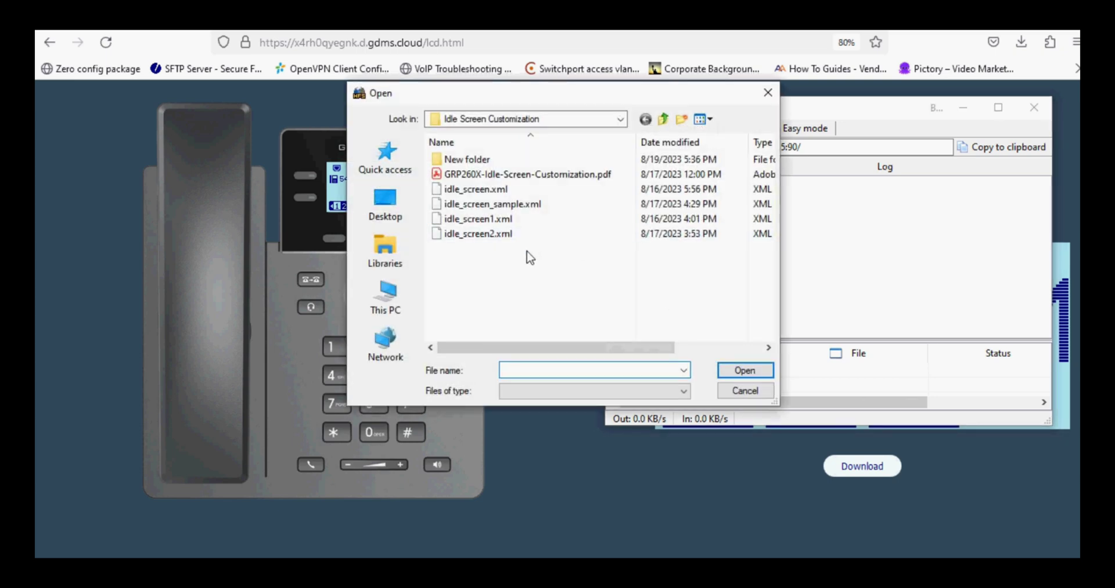
left_click(491, 190)
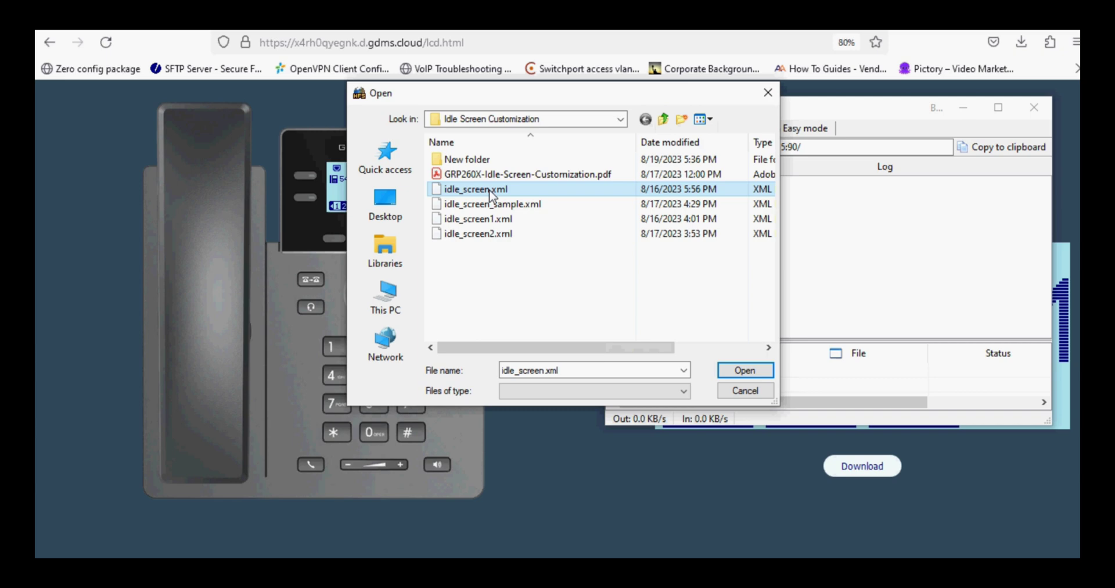
double_click(533, 190)
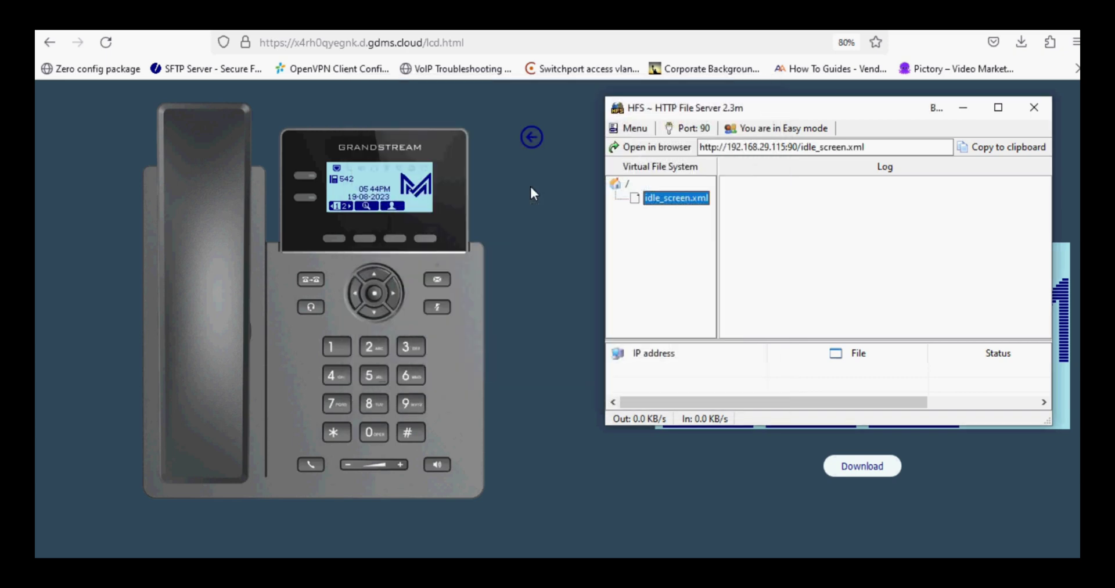
left_click_drag(798, 146, 725, 147)
key("ctrl+c")
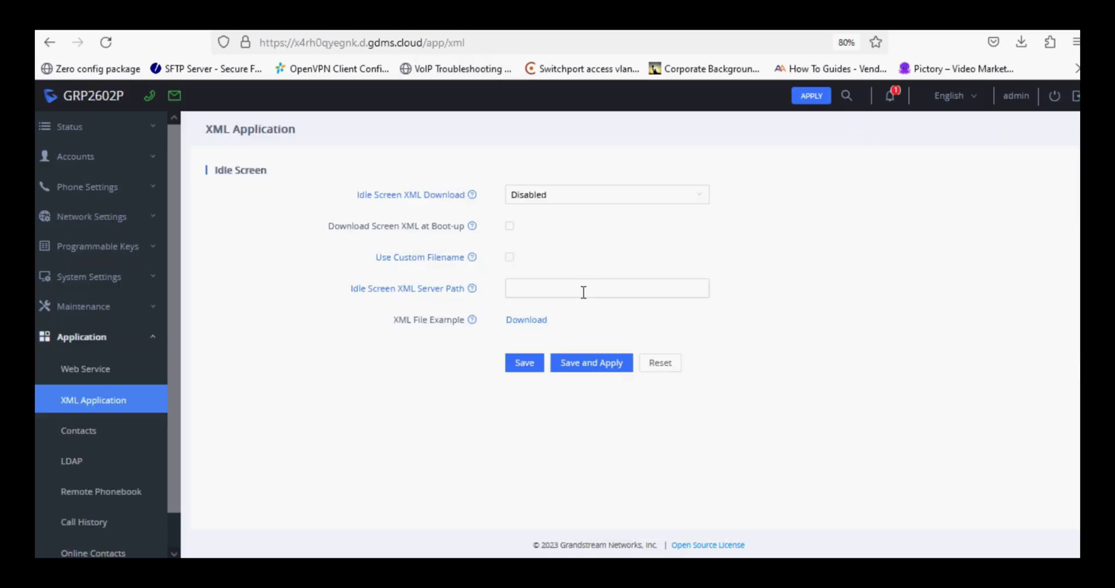
Set Idle Screen XML Server Path to 192.168.29.115:90 with HTTP download, then save and apply.
left_click(580, 289)
key("ctrl+v")
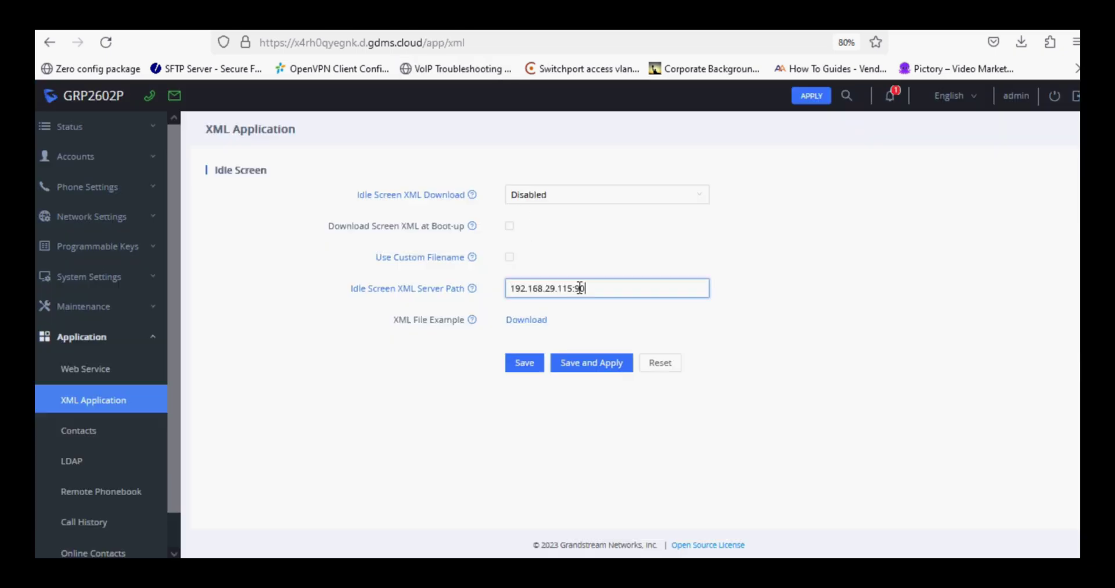
left_click(633, 201)
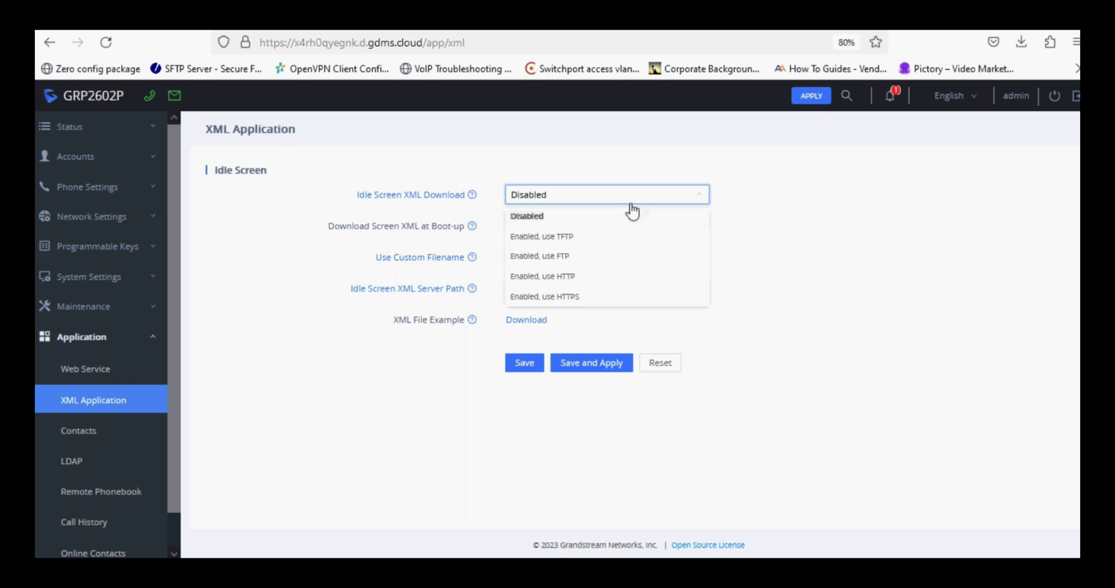
left_click(572, 276)
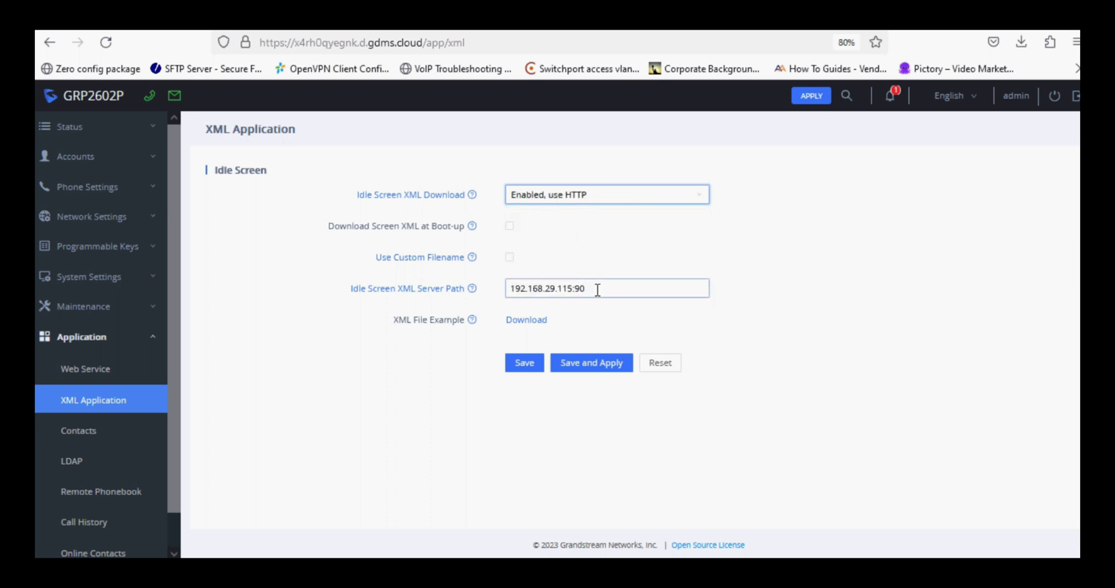
triple_click(594, 288)
left_click(604, 367)
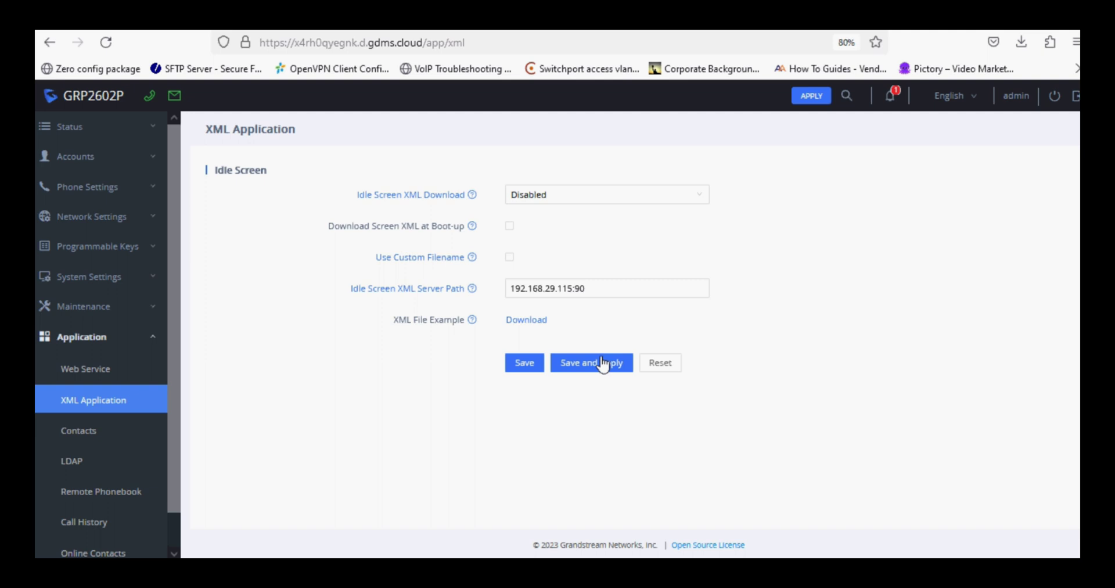